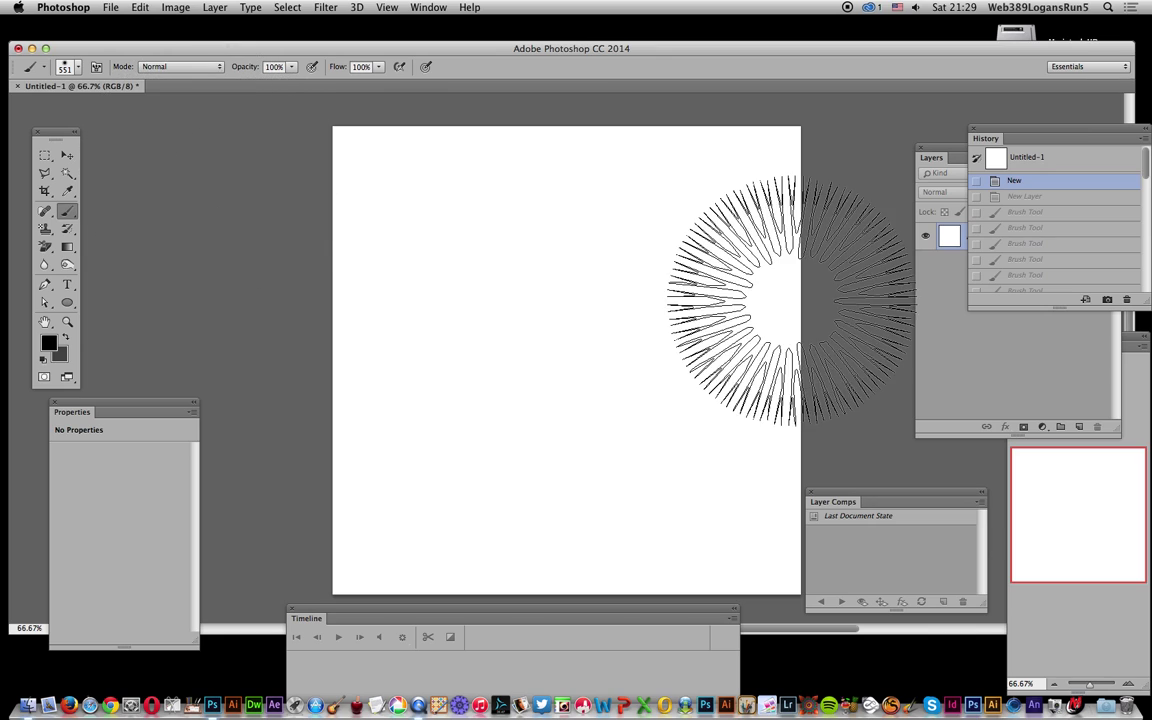
Step: Add a new empty Layer 1 above the background via Layer > New > Layer
{"action": "left_click", "coordinate": [216, 8]}
{"action": "mouse_move", "coordinate": [222, 24]}
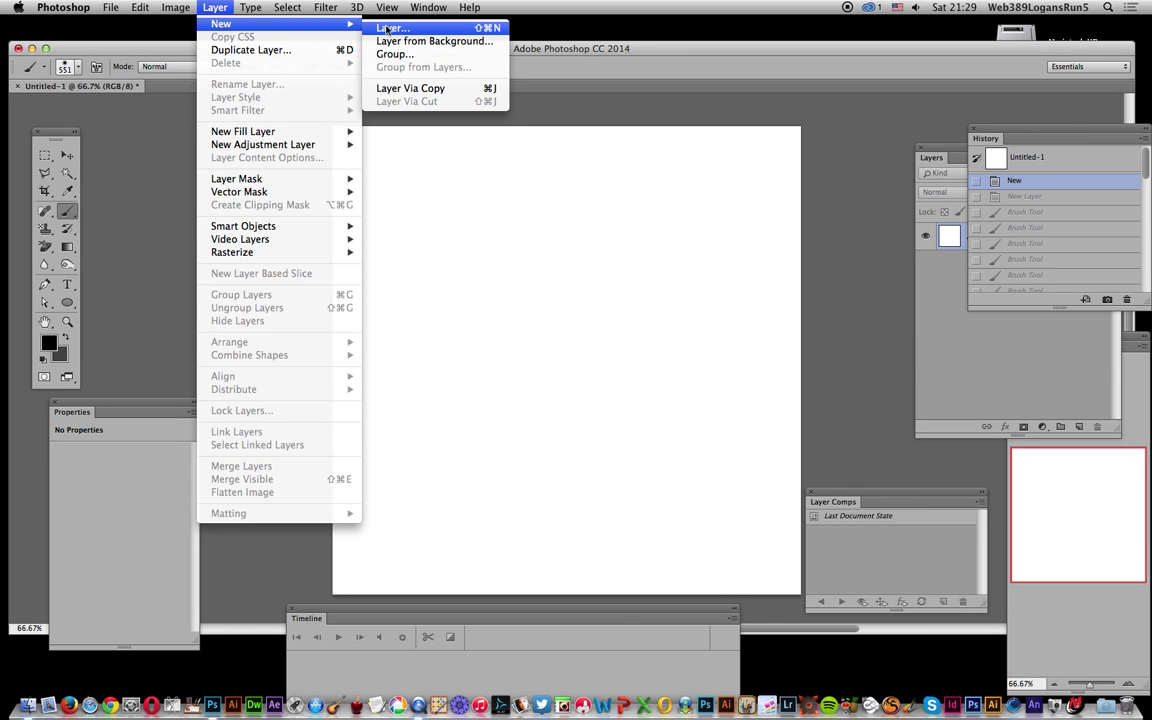
{"action": "left_click", "coordinate": [399, 29]}
{"action": "left_click", "coordinate": [598, 357]}
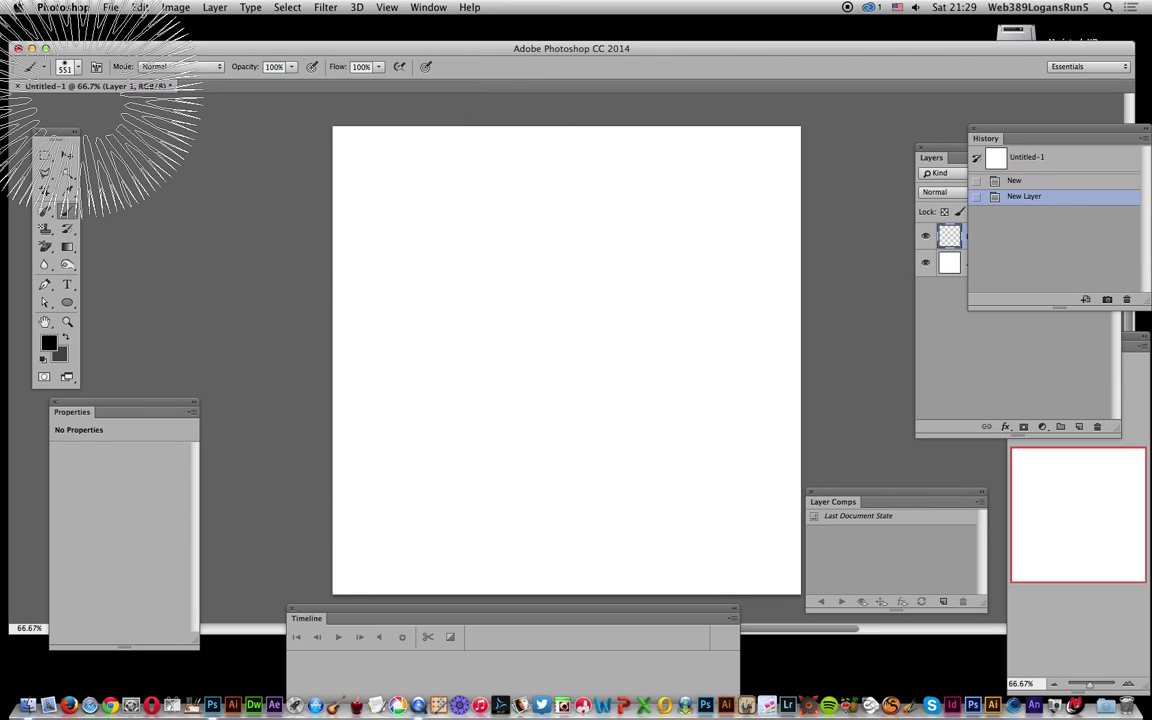
Step: Choose the 547 tree brush tip and reduce its size to 364 px
{"action": "left_click", "coordinate": [68, 64]}
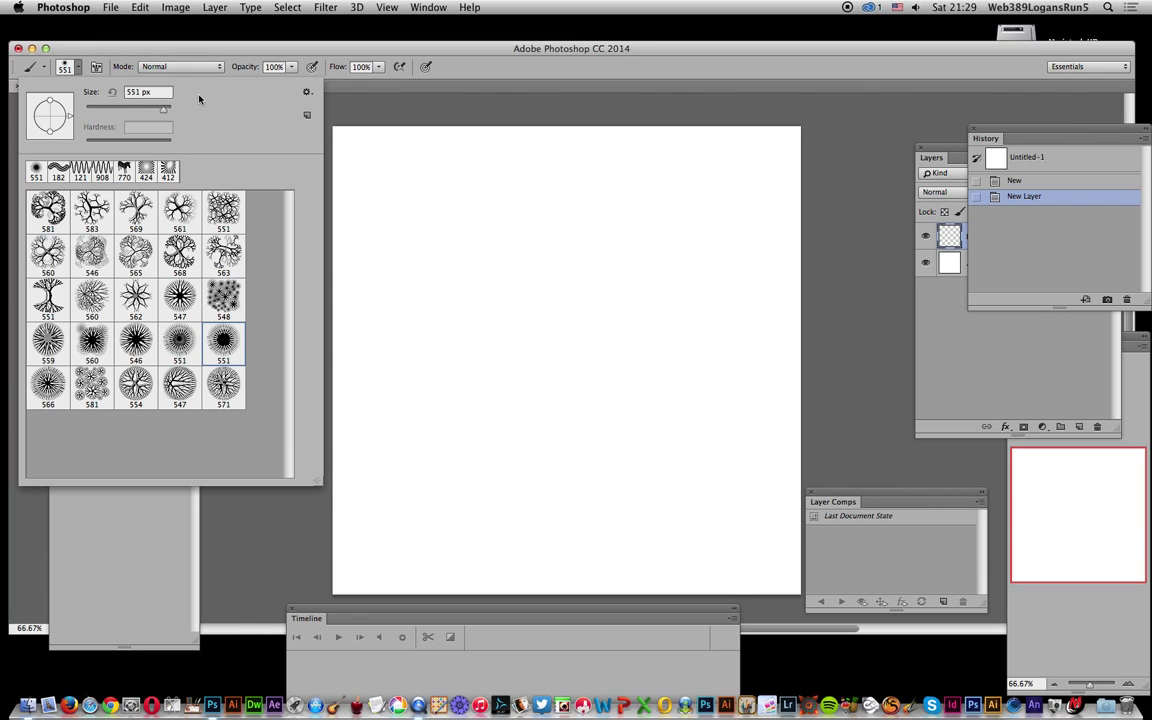
{"action": "left_click", "coordinate": [172, 282]}
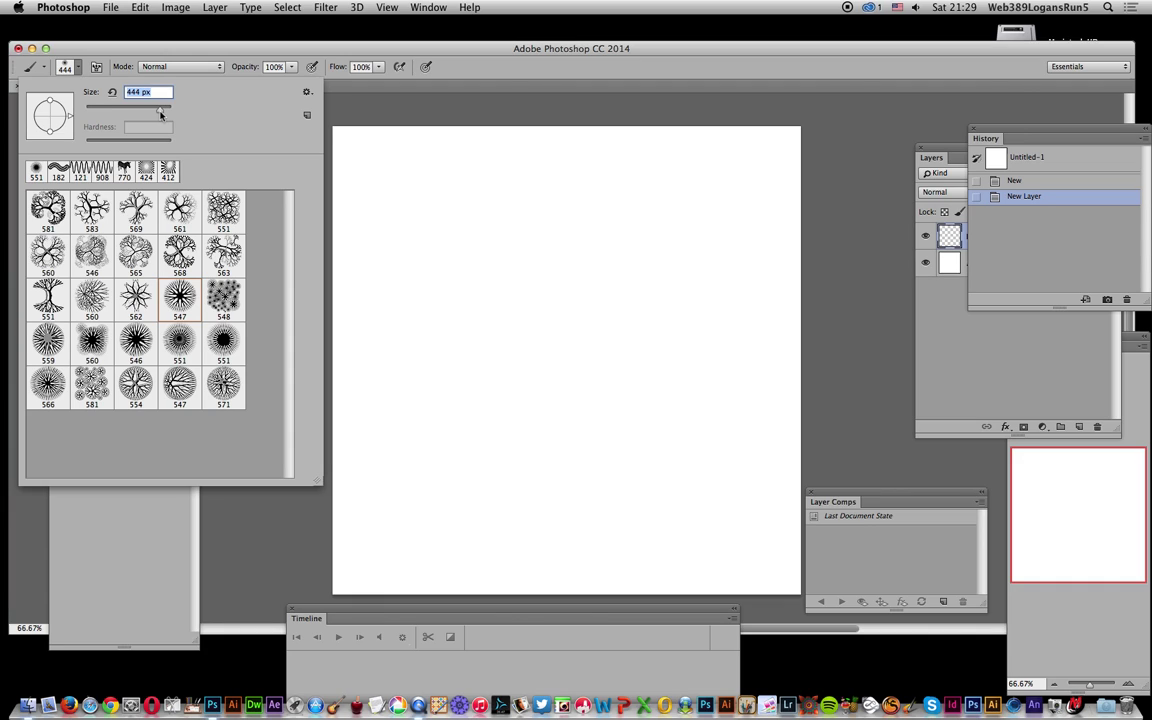
{"action": "left_click_drag", "start_coordinate": [163, 115], "coordinate": [157, 115]}
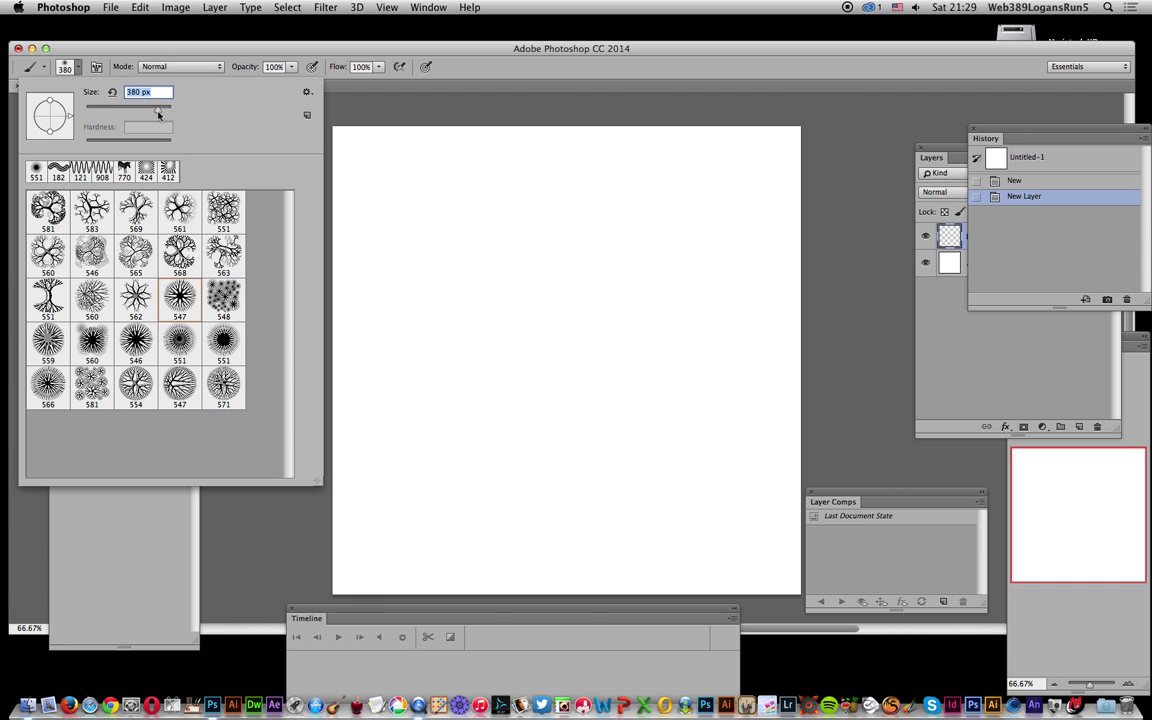
{"action": "left_click", "coordinate": [484, 63]}
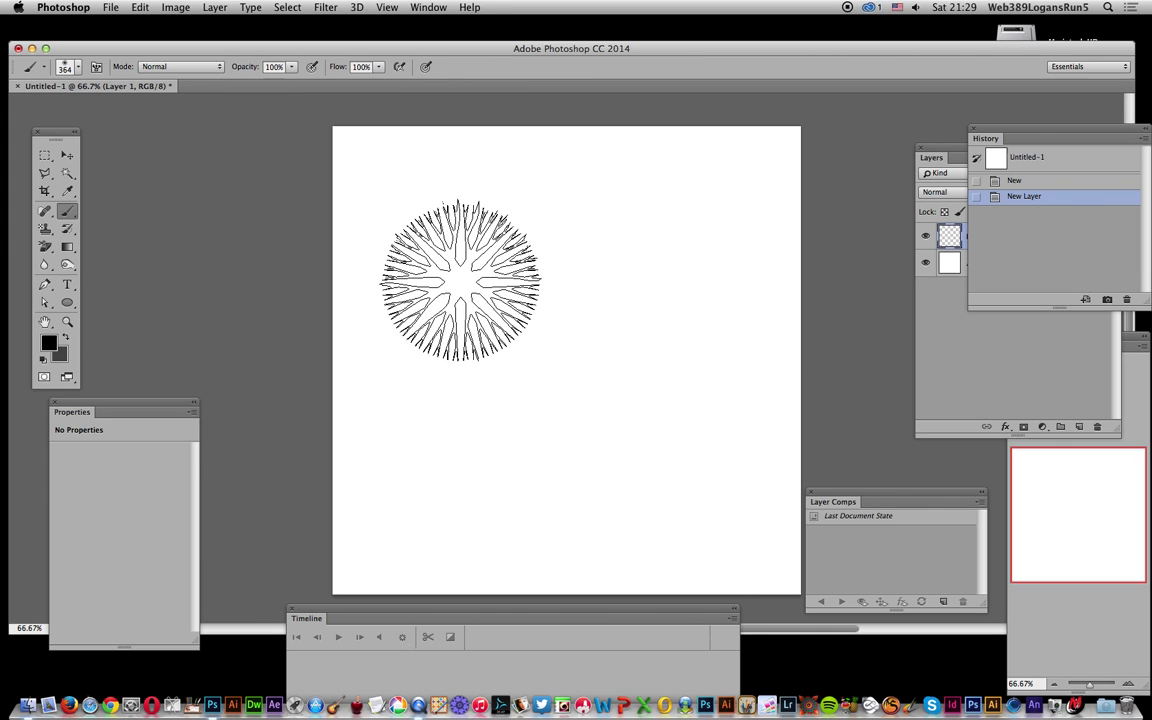
Step: Stamp seven black trees: four corners, centre, lower centre and top centre
{"action": "left_click", "coordinate": [467, 277]}
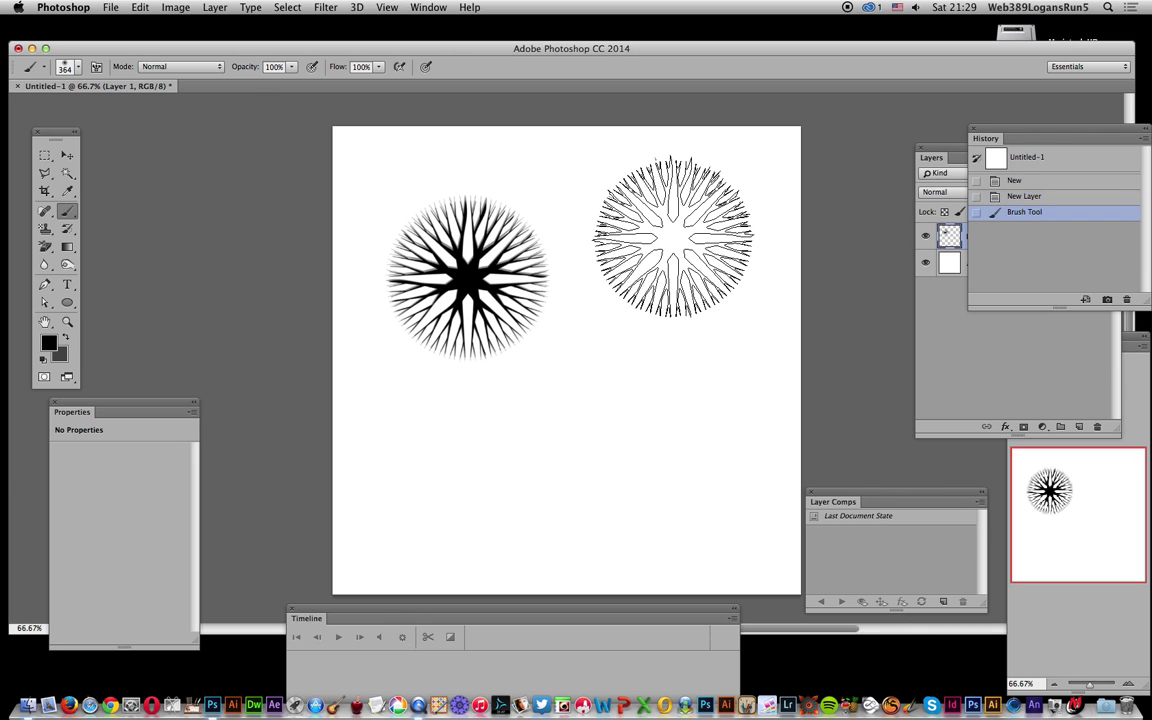
{"action": "left_click", "coordinate": [667, 234]}
{"action": "left_click", "coordinate": [671, 416]}
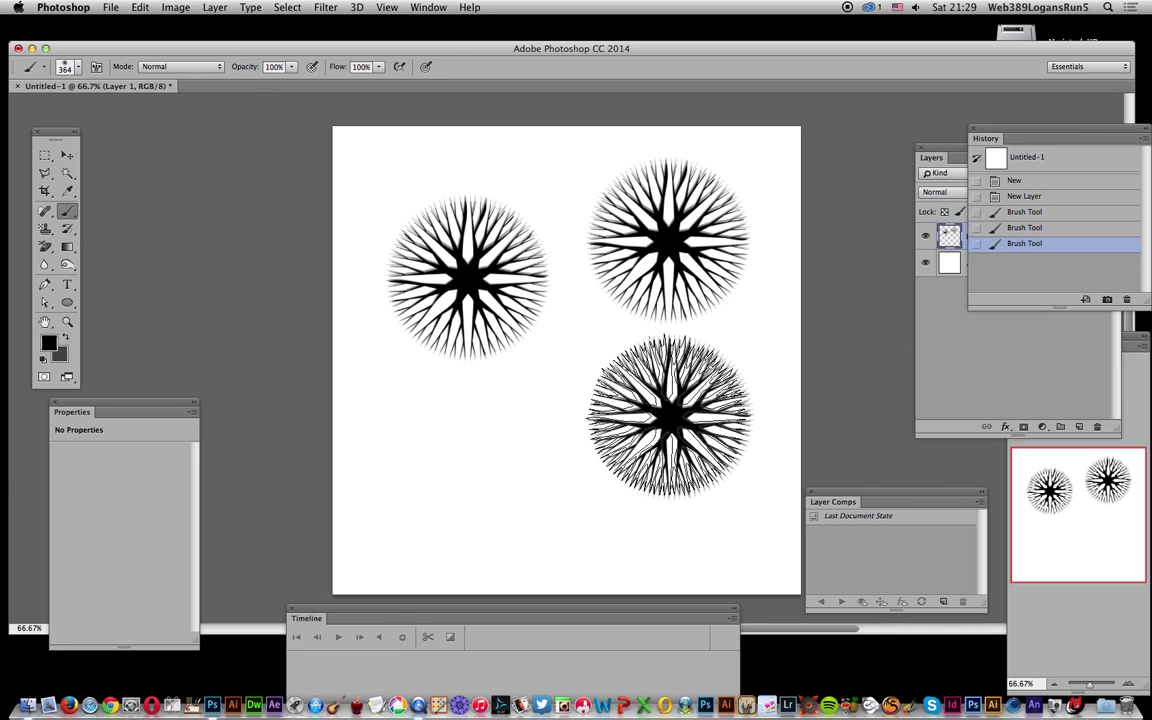
{"action": "left_click", "coordinate": [464, 466]}
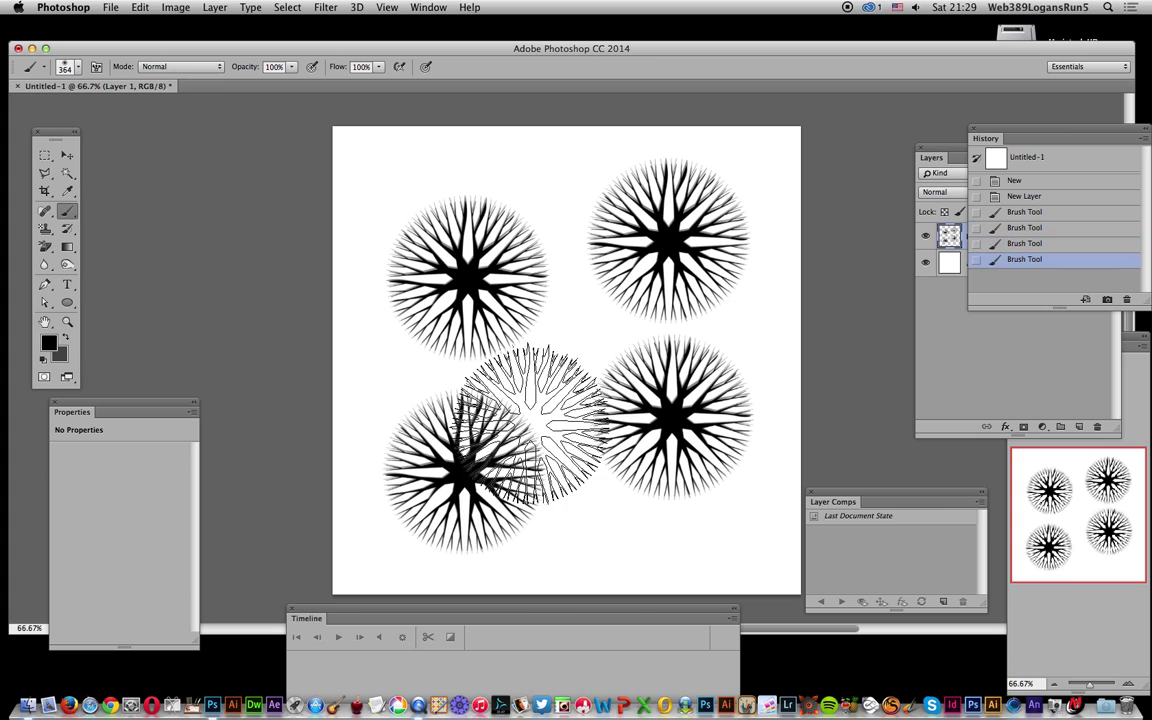
{"action": "left_click", "coordinate": [557, 360]}
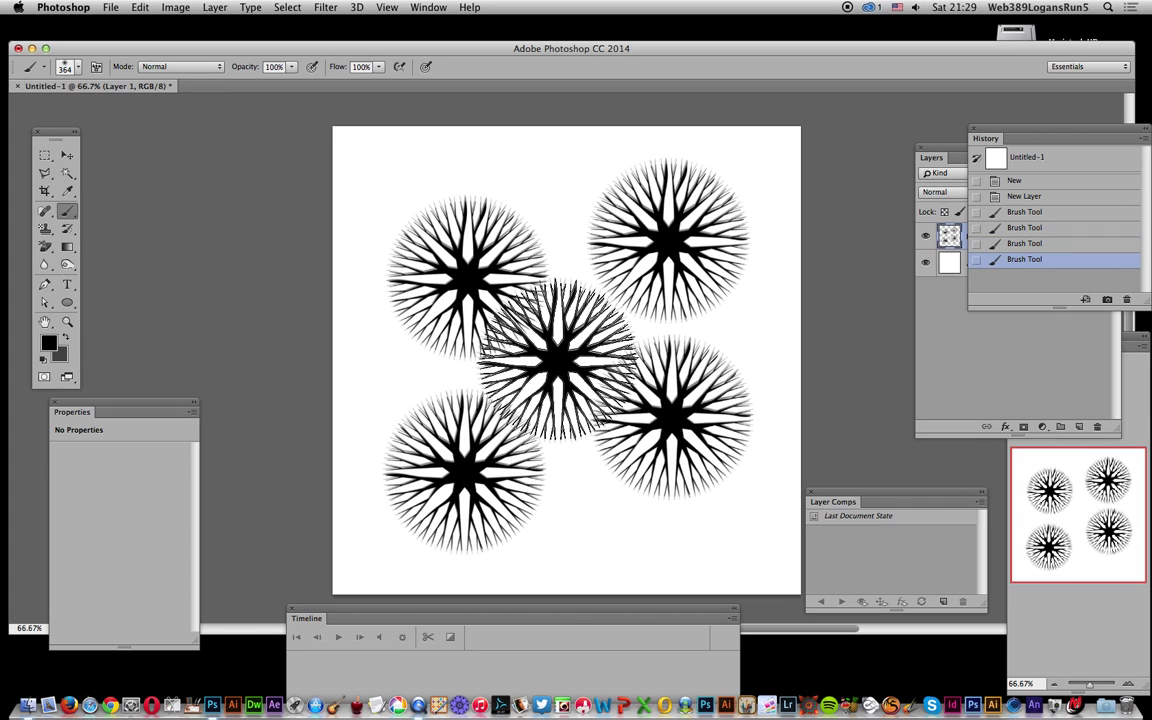
{"action": "left_click", "coordinate": [585, 497]}
{"action": "left_click", "coordinate": [565, 211]}
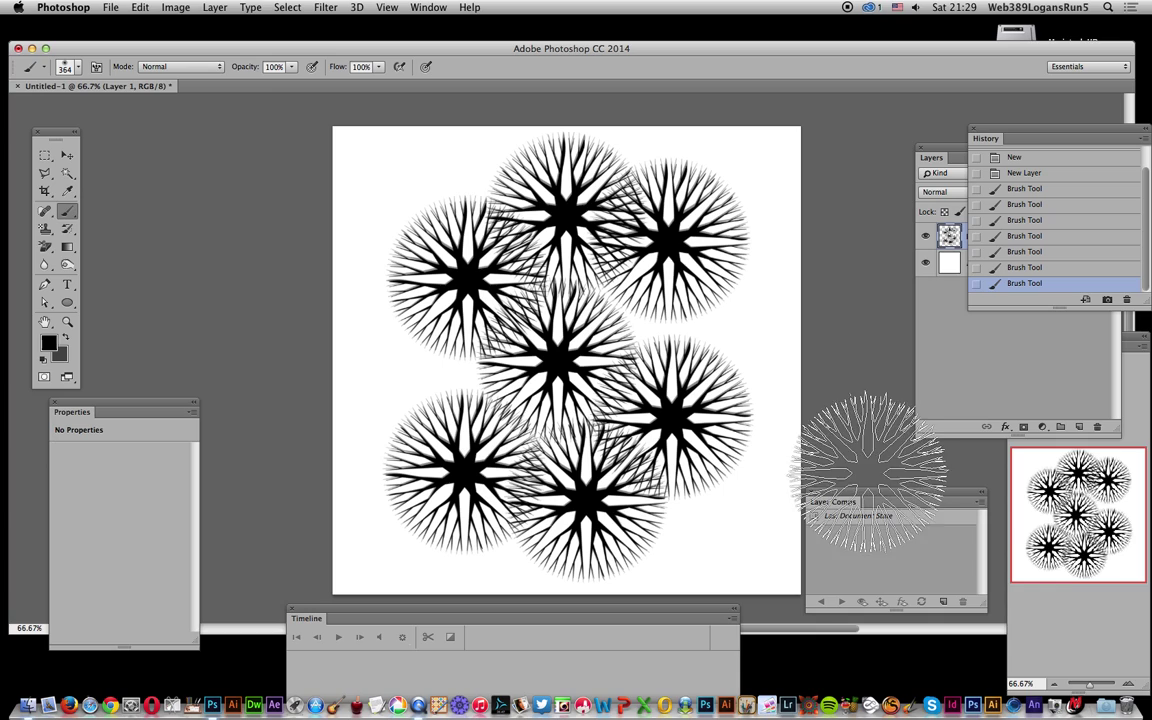
Step: Reposition the Layer Comps panel and add a new comp with the default name Layer Comp 1
{"action": "left_click", "coordinate": [432, 8]}
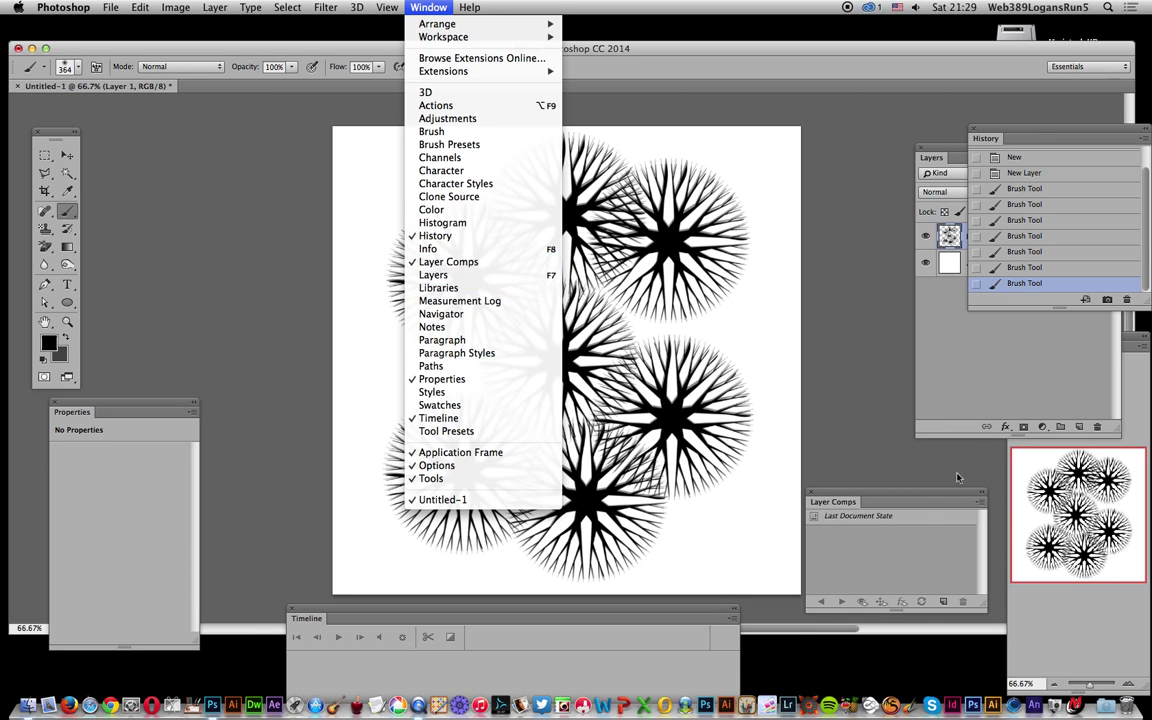
{"action": "left_click", "coordinate": [920, 494]}
{"action": "mouse_move", "coordinate": [921, 496]}
{"action": "left_mouse_down"}
{"action": "mouse_move", "coordinate": [921, 474]}
{"action": "mouse_move", "coordinate": [899, 474]}
{"action": "left_mouse_up"}
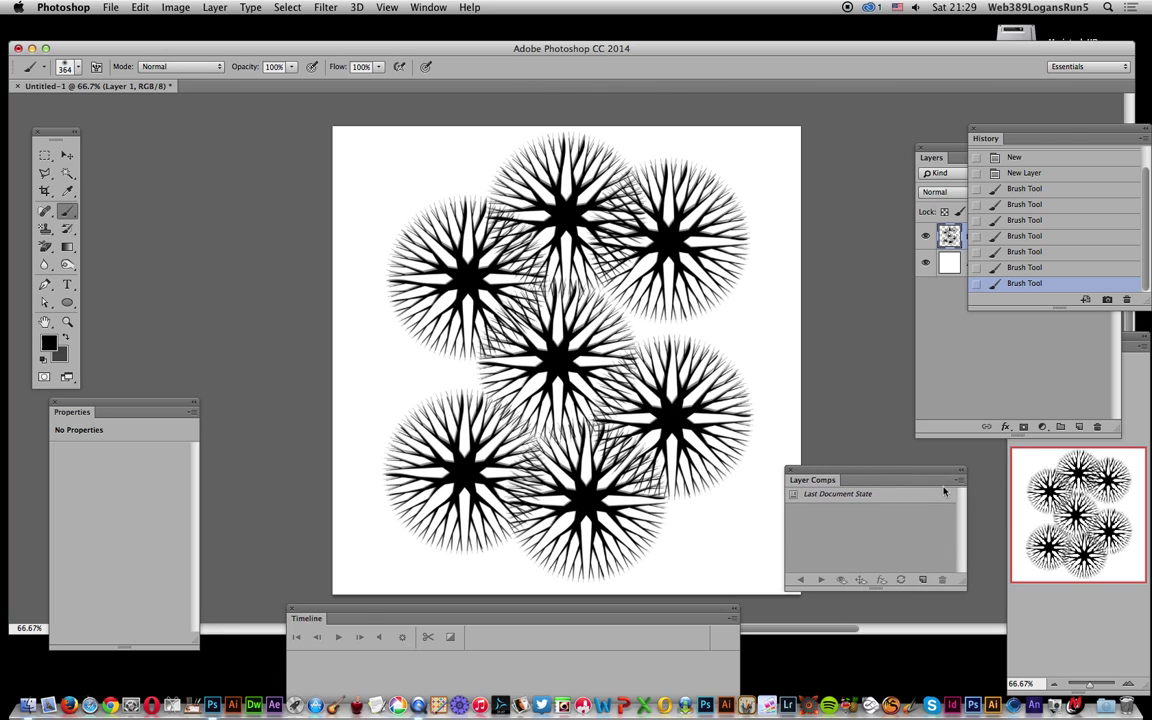
{"action": "left_click", "coordinate": [957, 482]}
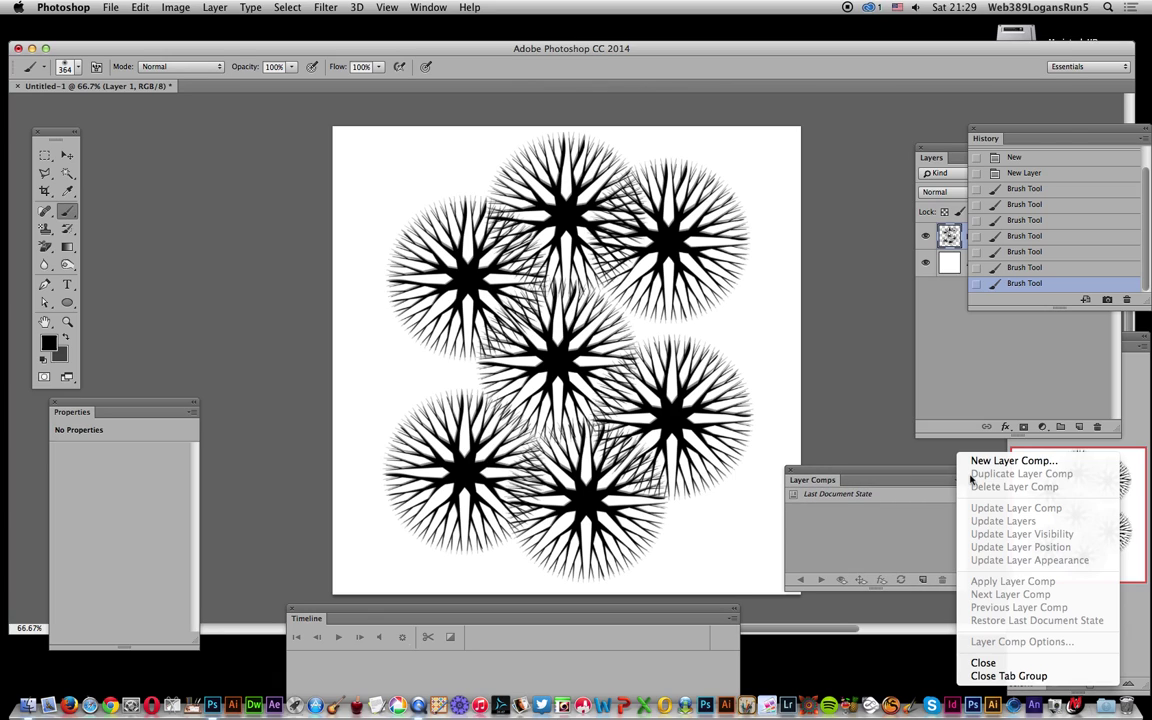
{"action": "left_click", "coordinate": [1007, 461]}
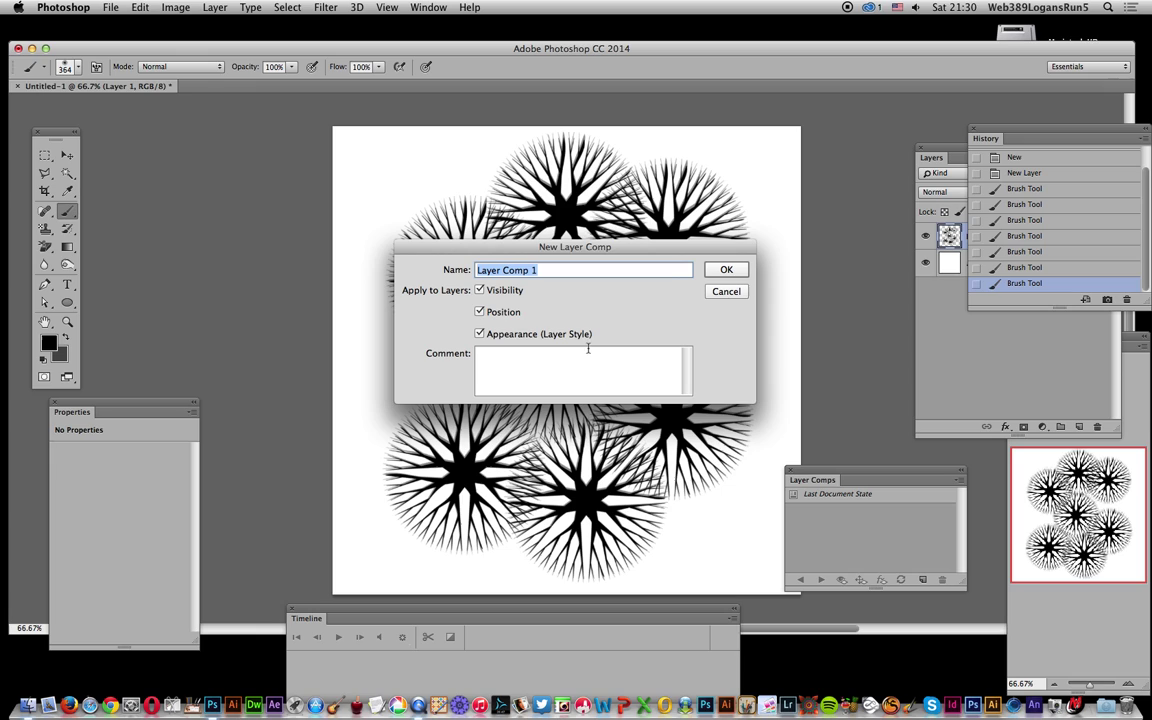
{"action": "left_click", "coordinate": [727, 271]}
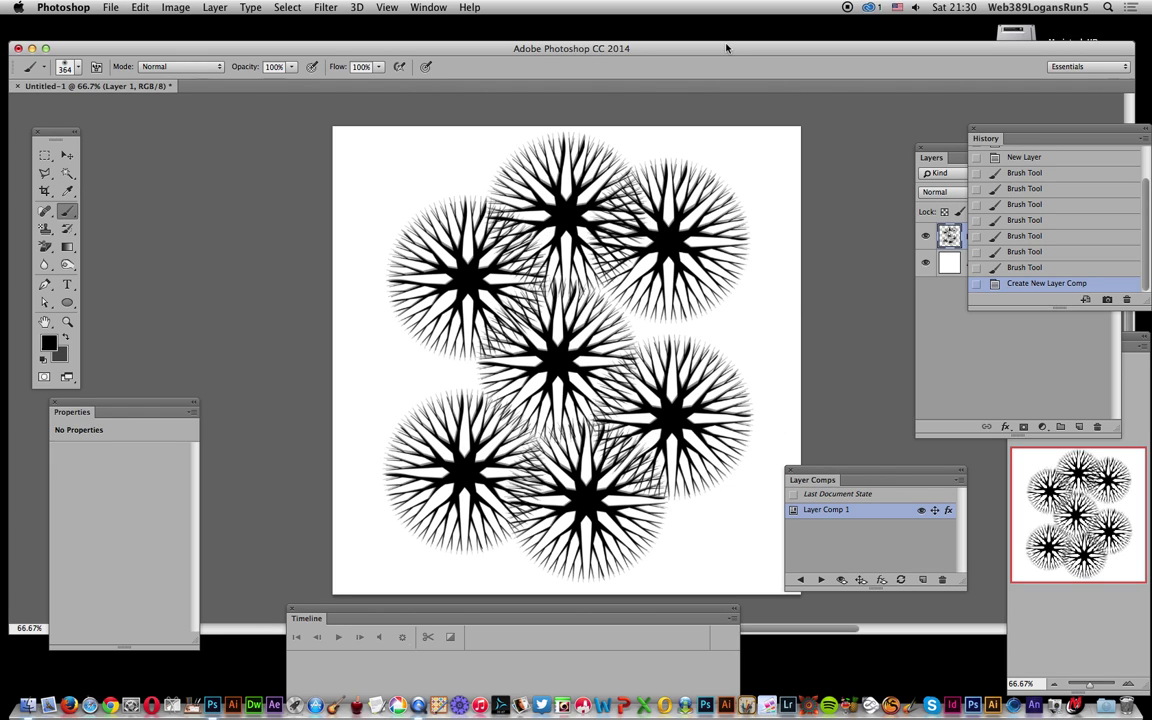
Step: Add a Drop Shadow style to Layer 1, offset further down-right
{"action": "left_click", "coordinate": [955, 152]}
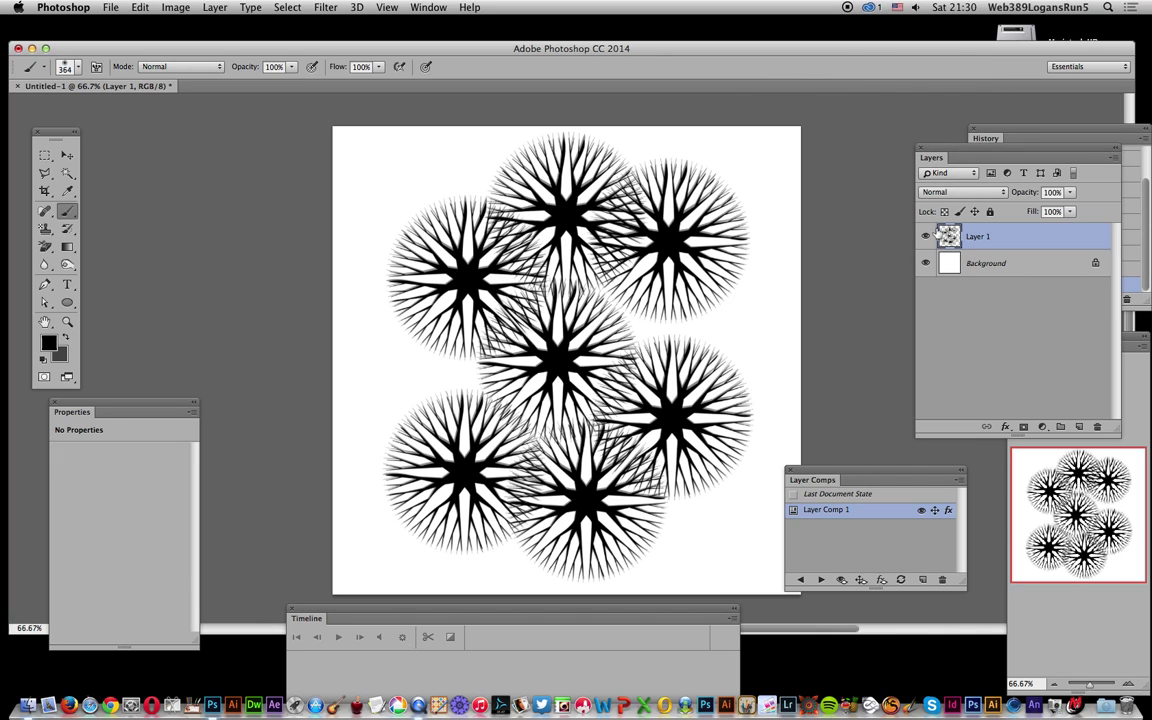
{"action": "left_click", "coordinate": [215, 8]}
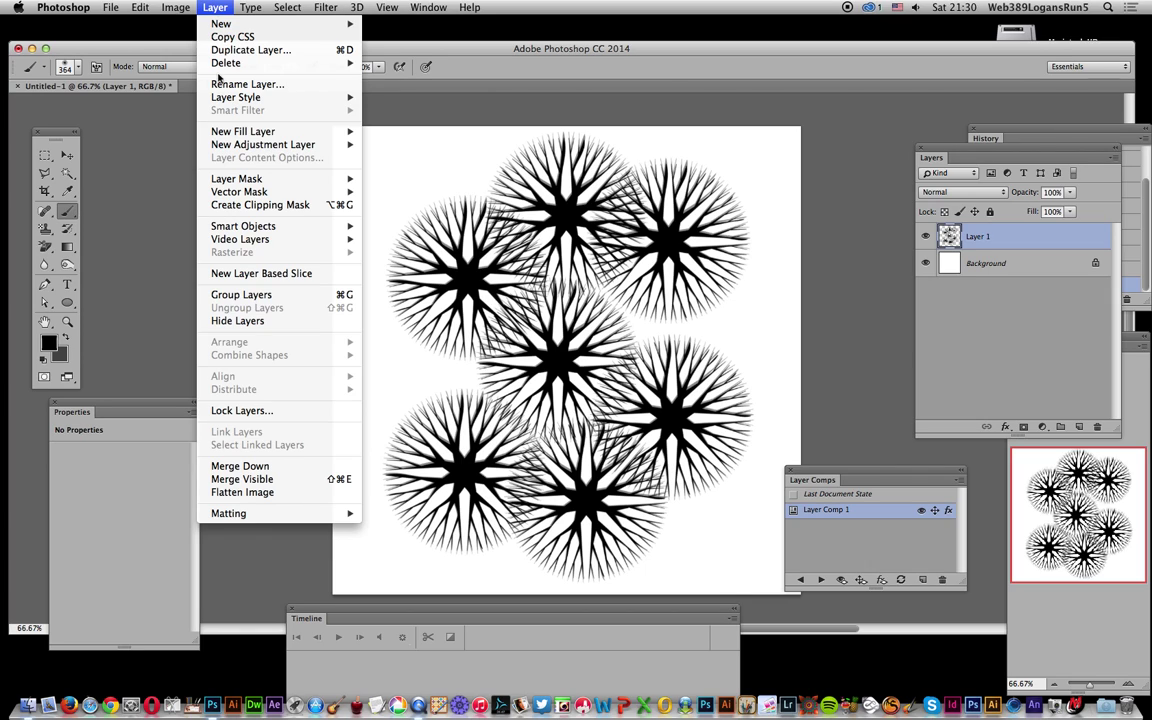
{"action": "mouse_move", "coordinate": [236, 97]}
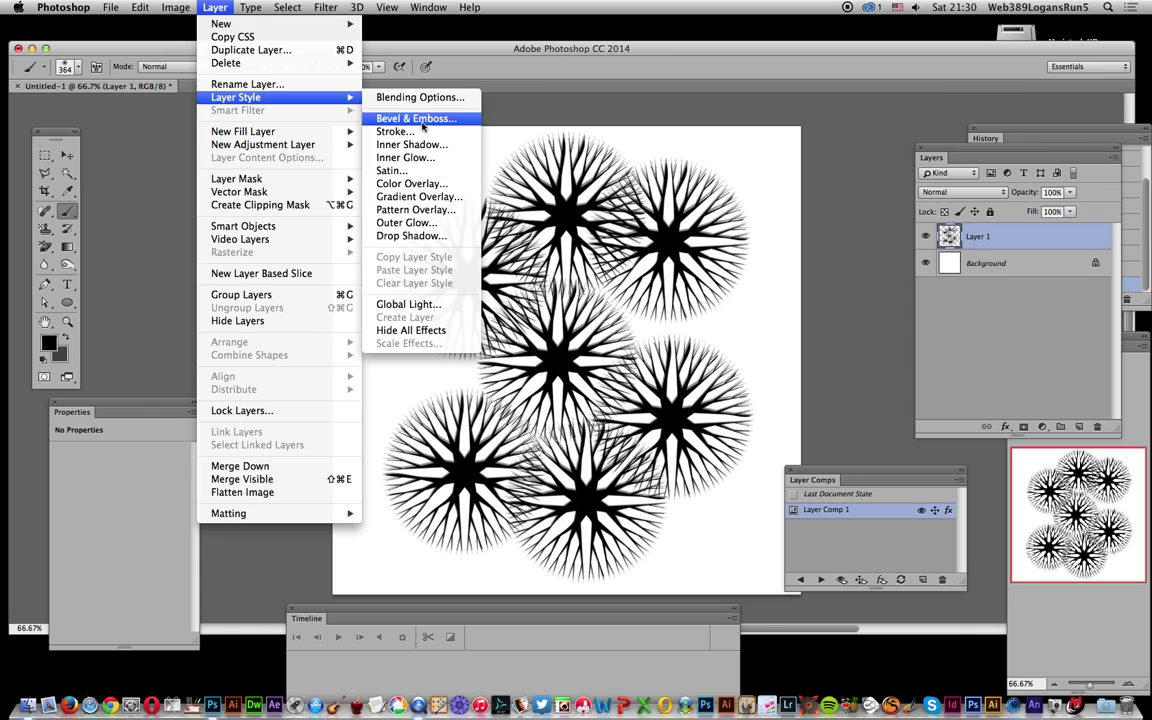
{"action": "left_click", "coordinate": [411, 236]}
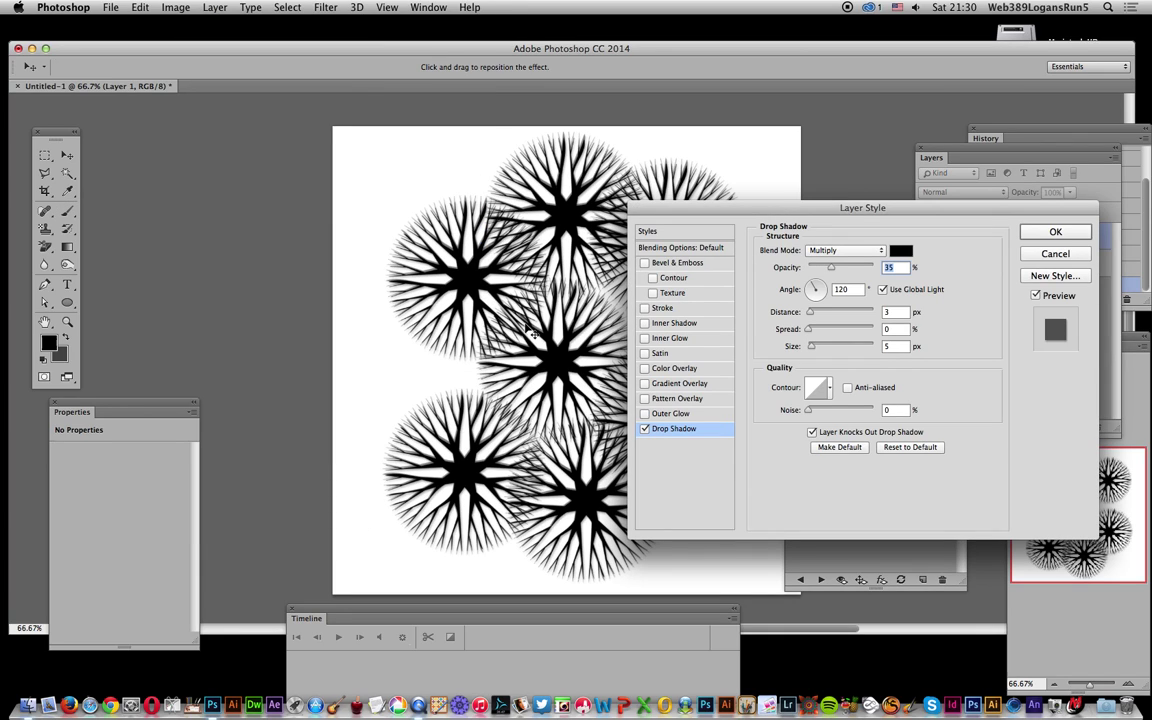
{"action": "left_click_drag", "start_coordinate": [523, 328], "coordinate": [530, 331]}
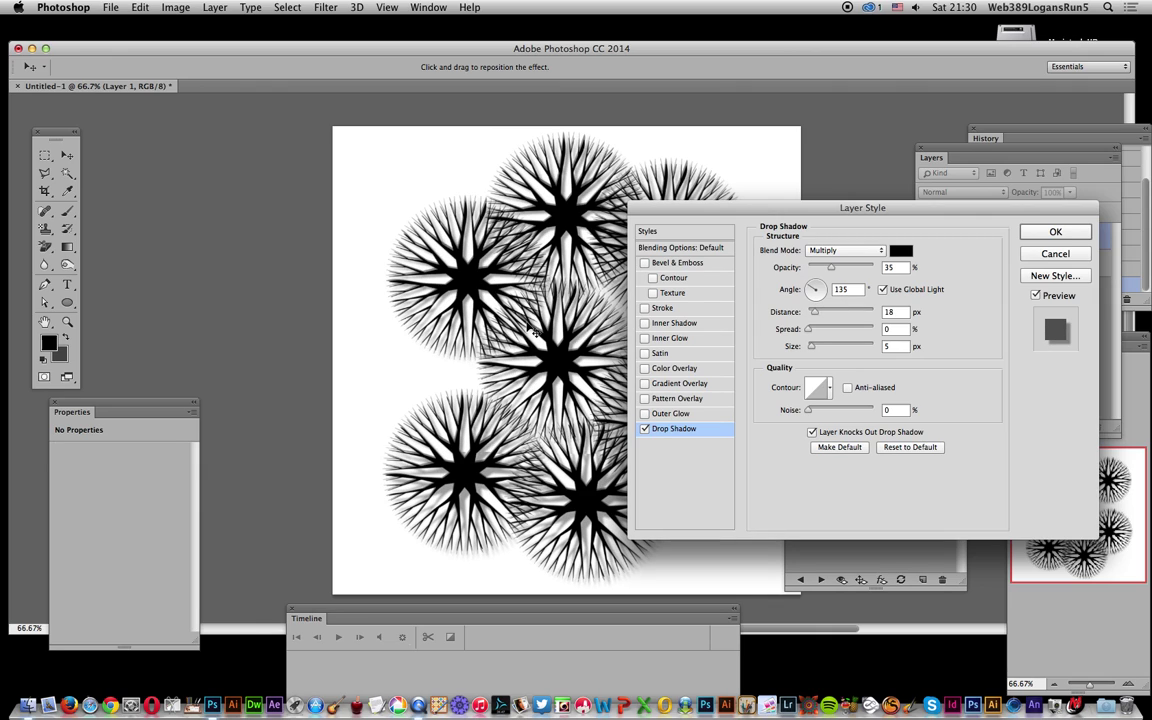
Step: Add a saturated pink-magenta Color Overlay and apply both layer effects
{"action": "left_click", "coordinate": [681, 369]}
{"action": "left_click", "coordinate": [901, 250]}
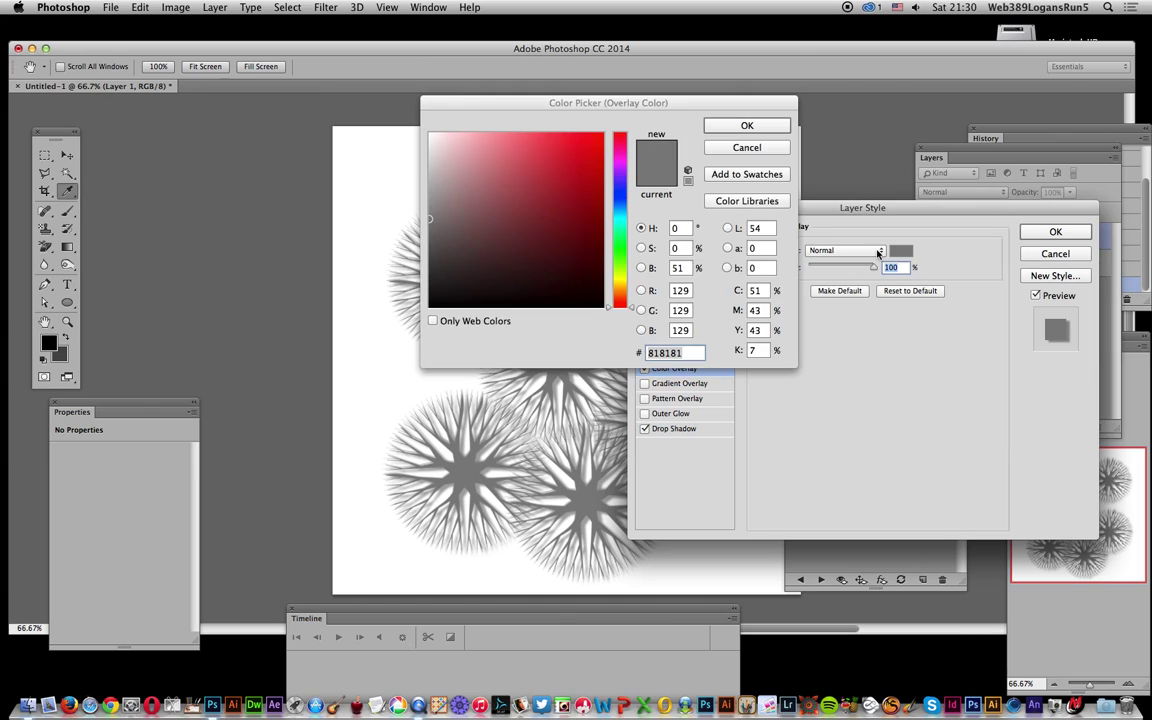
{"action": "left_click", "coordinate": [617, 146]}
{"action": "left_click", "coordinate": [594, 142]}
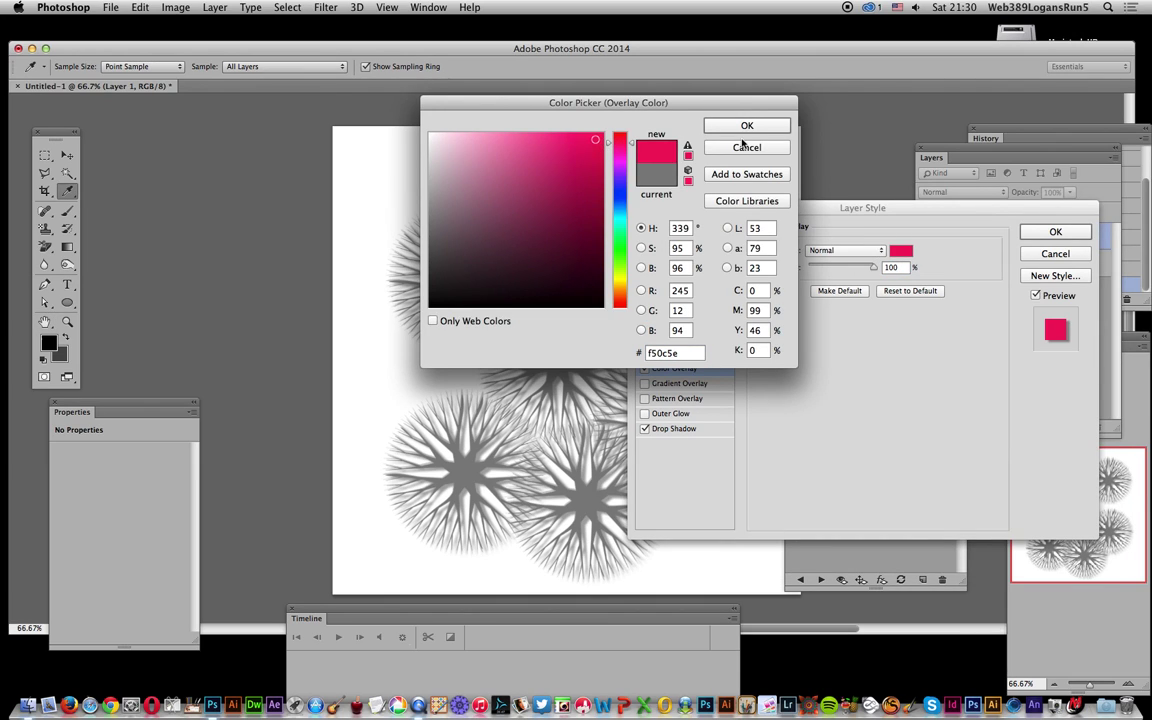
{"action": "left_click", "coordinate": [747, 126]}
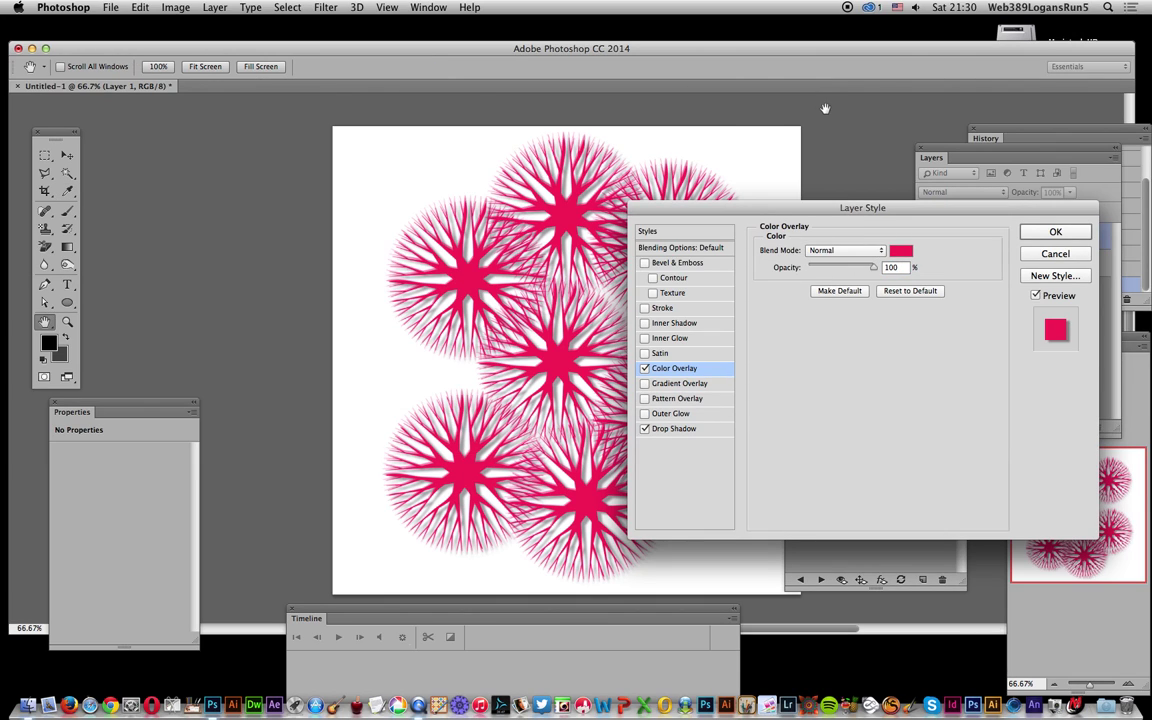
{"action": "left_click", "coordinate": [1056, 232]}
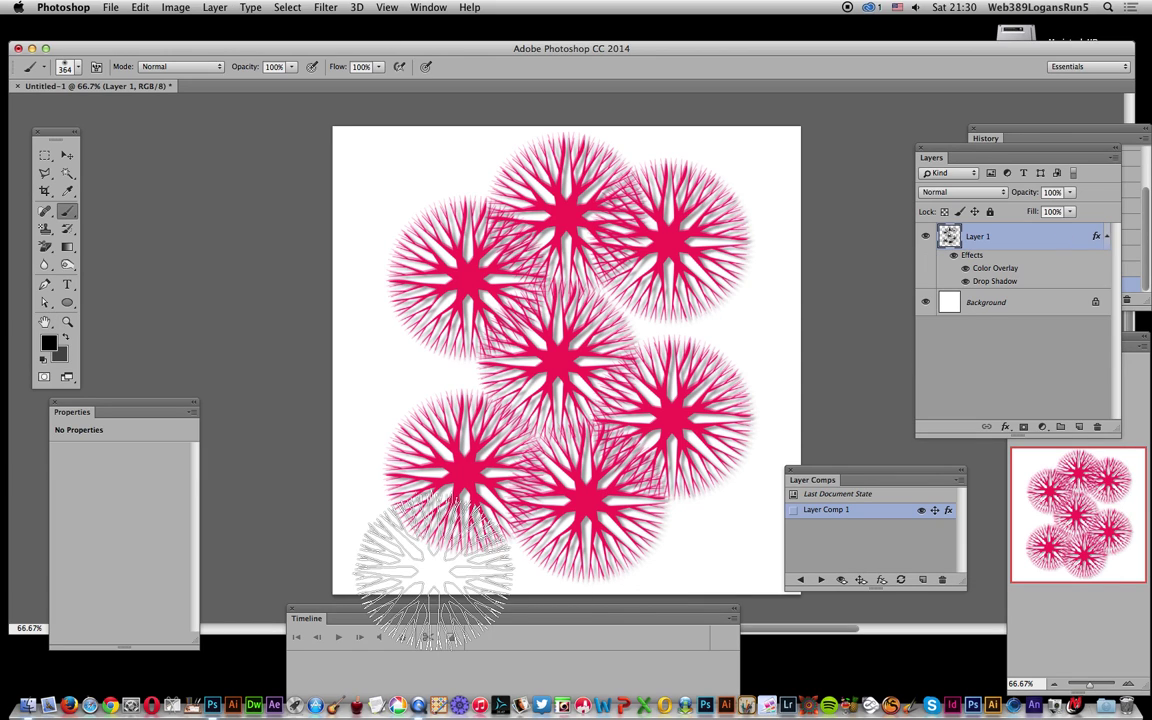
Step: Save the magenta drop-shadow look as Layer Comp 2
{"action": "left_click", "coordinate": [961, 478]}
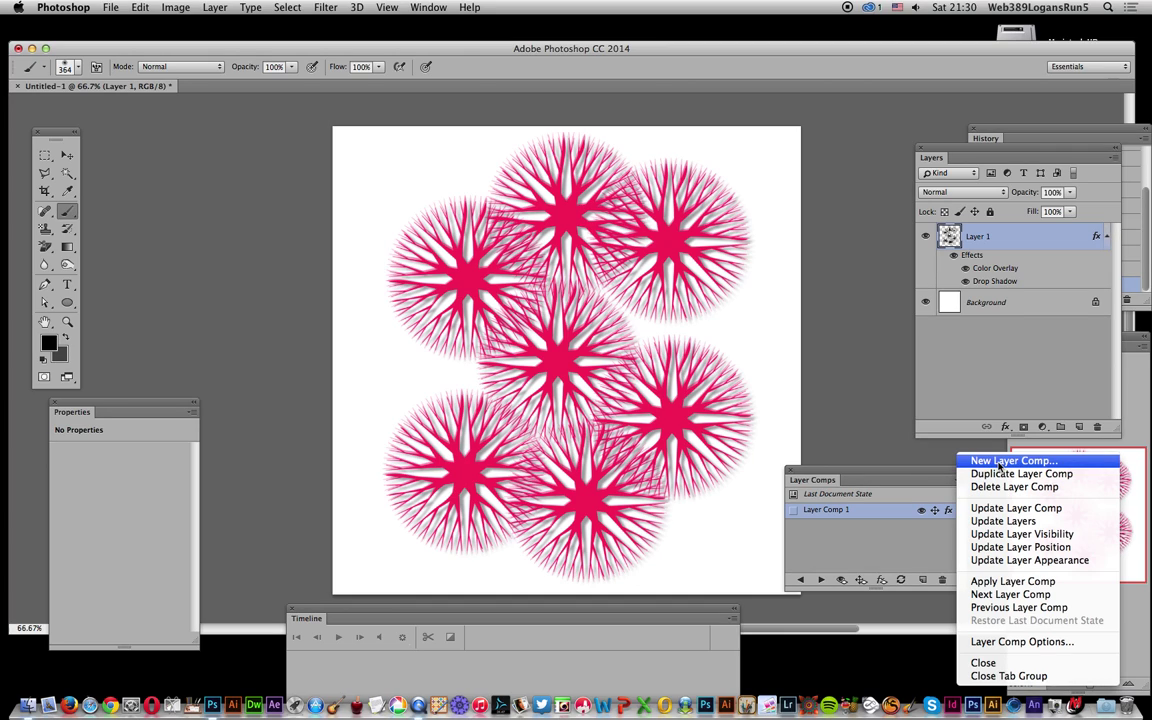
{"action": "left_click", "coordinate": [998, 462]}
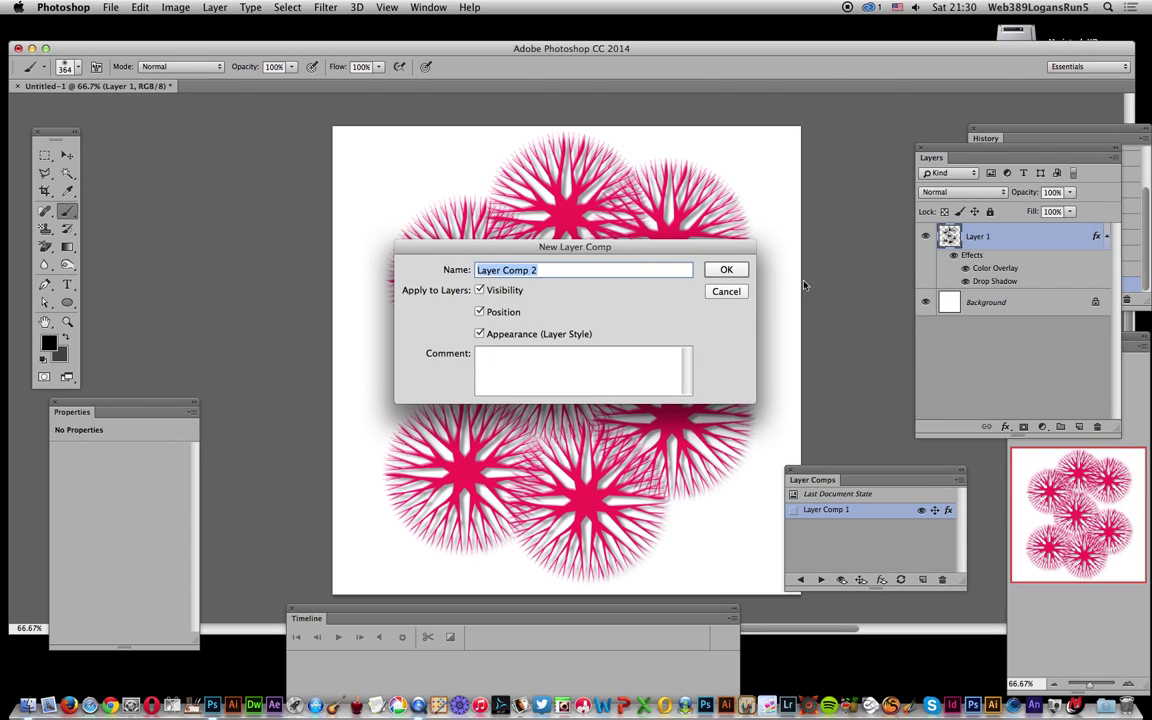
{"action": "left_click", "coordinate": [726, 271]}
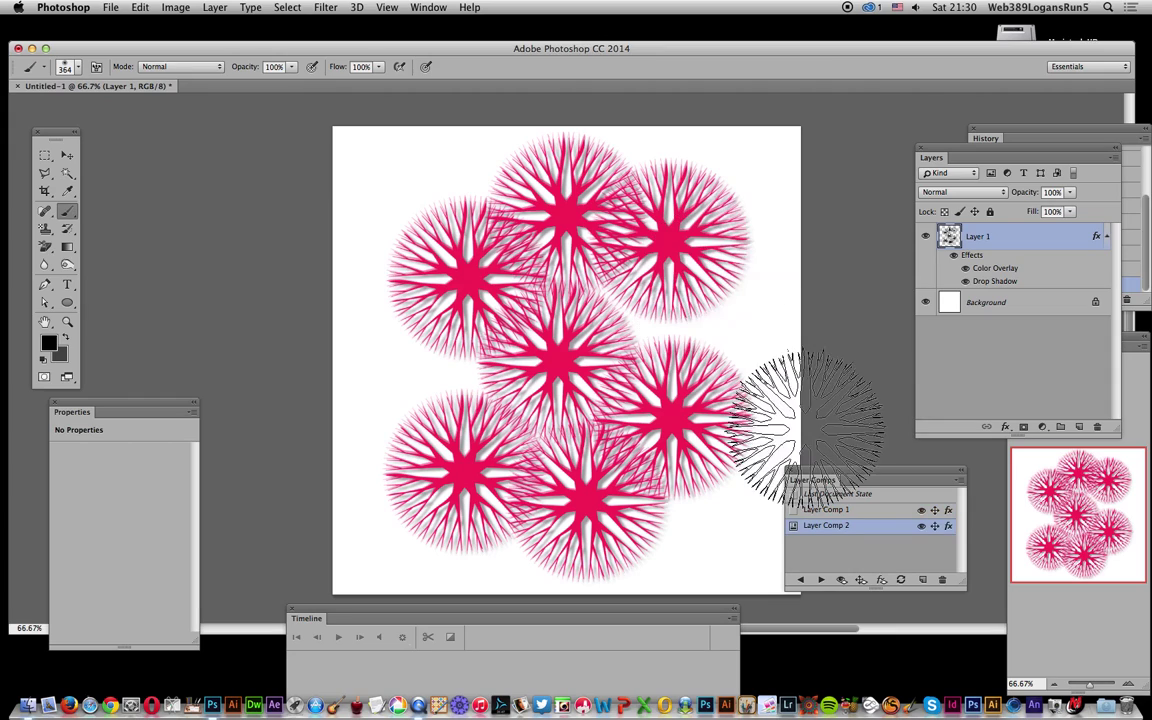
Step: Toggle between Layer Comp 1 and 2, ending on black Layer Comp 1
{"action": "left_click", "coordinate": [794, 510]}
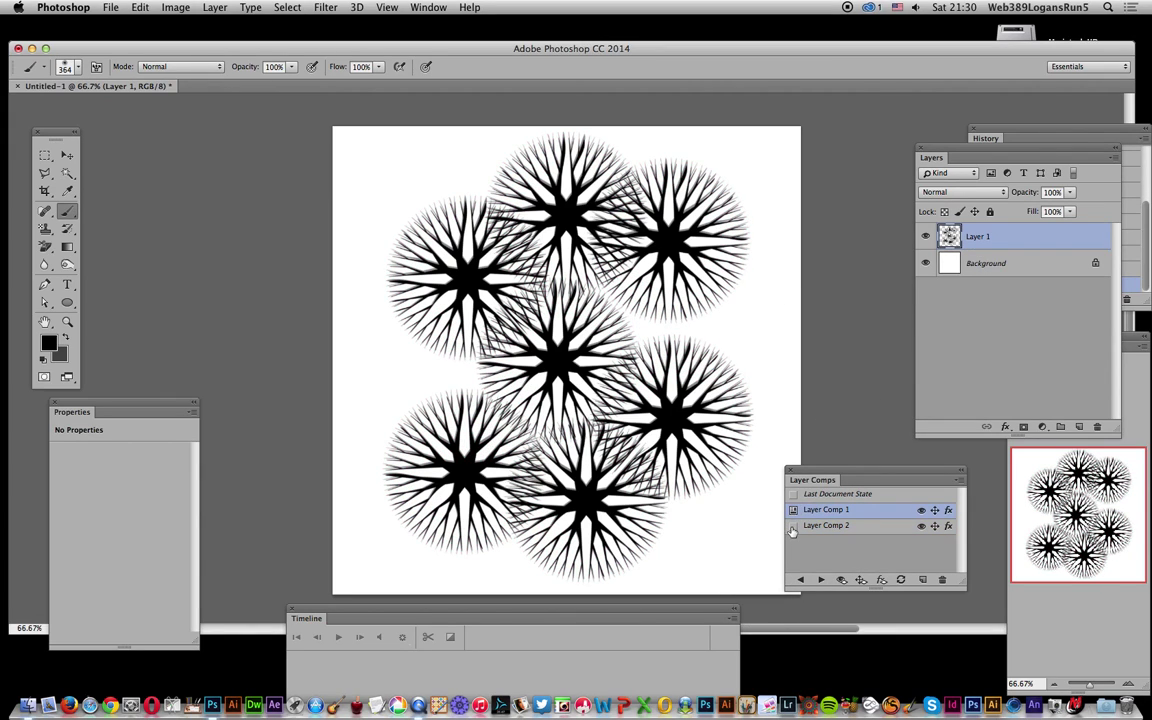
{"action": "left_click", "coordinate": [793, 526]}
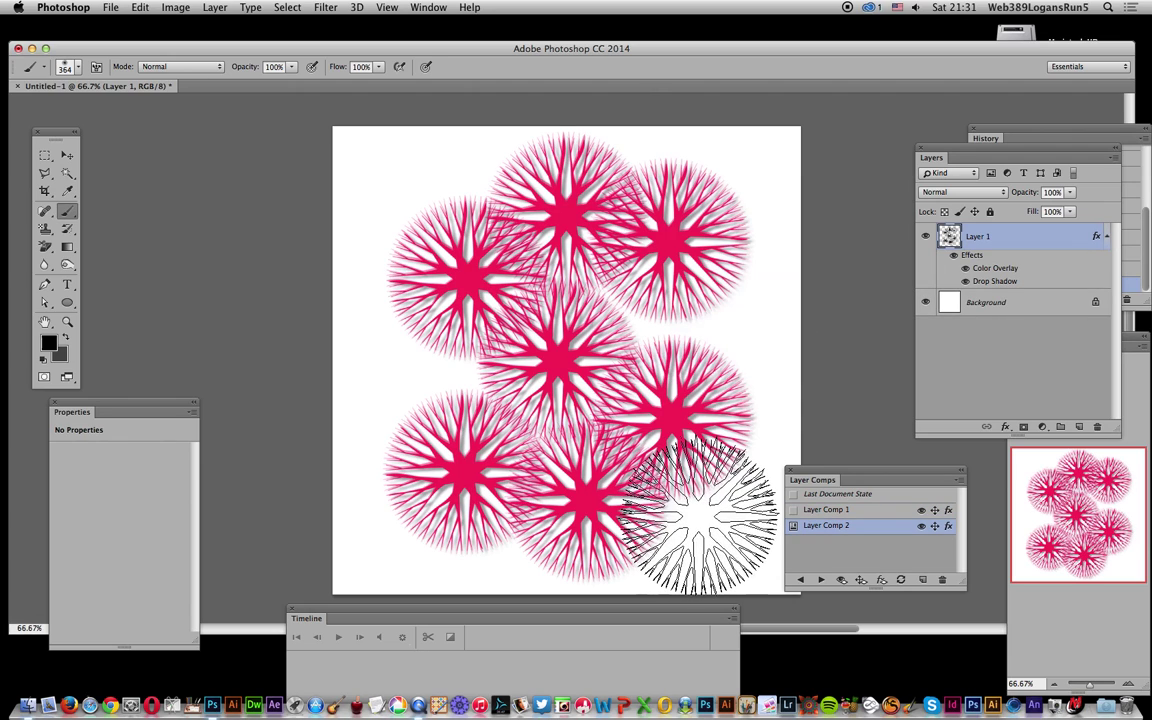
{"action": "left_click", "coordinate": [794, 510]}
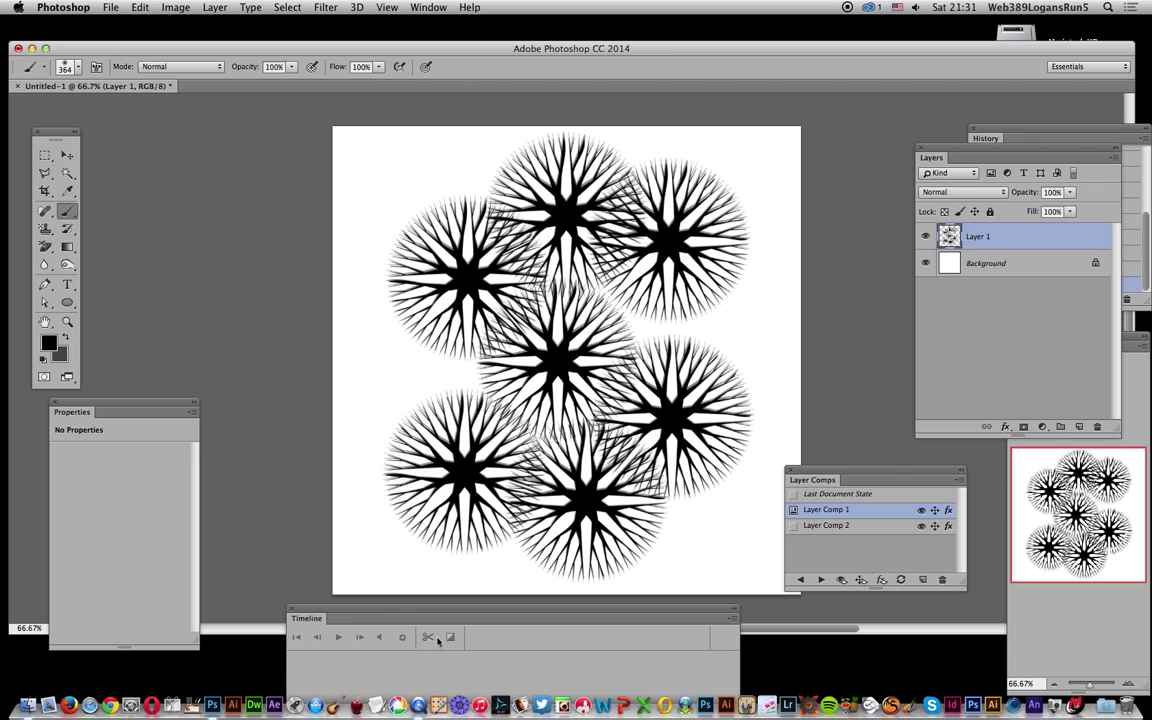
Step: Create a video timeline, expand Layer 1 and set a starting Style keyframe
{"action": "mouse_move", "coordinate": [494, 609]}
{"action": "left_mouse_down"}
{"action": "mouse_move", "coordinate": [275, 513]}
{"action": "mouse_move", "coordinate": [565, 514]}
{"action": "mouse_move", "coordinate": [588, 474]}
{"action": "left_mouse_up"}
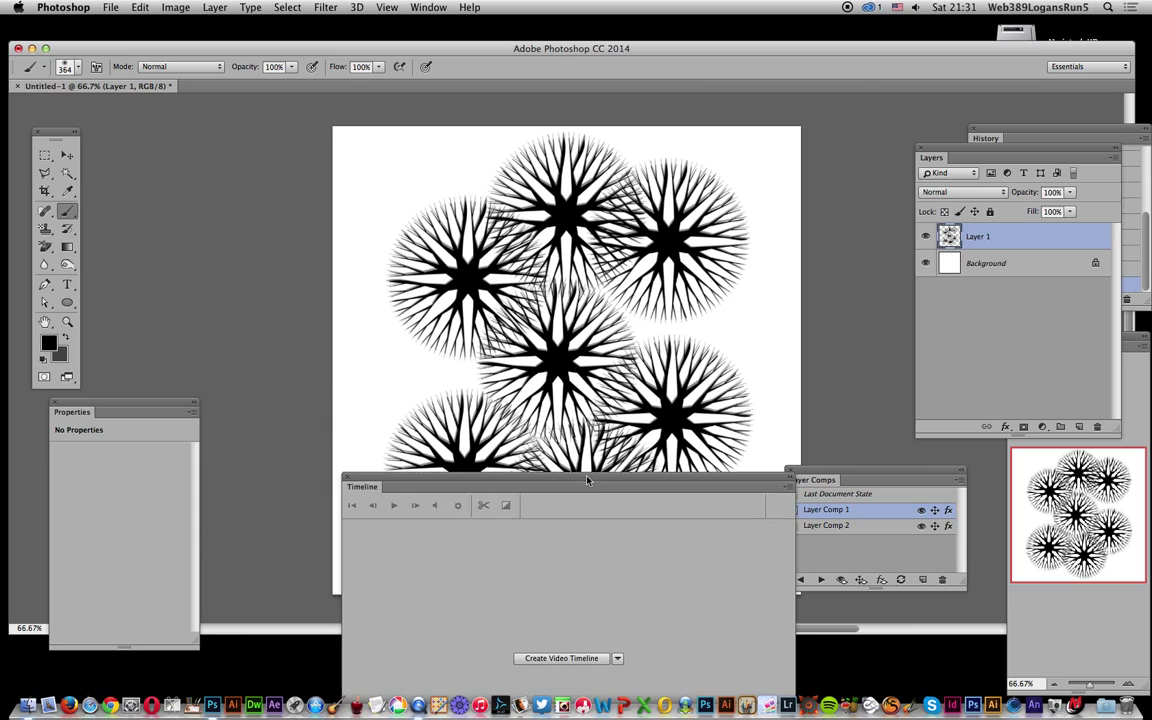
{"action": "left_click", "coordinate": [556, 648]}
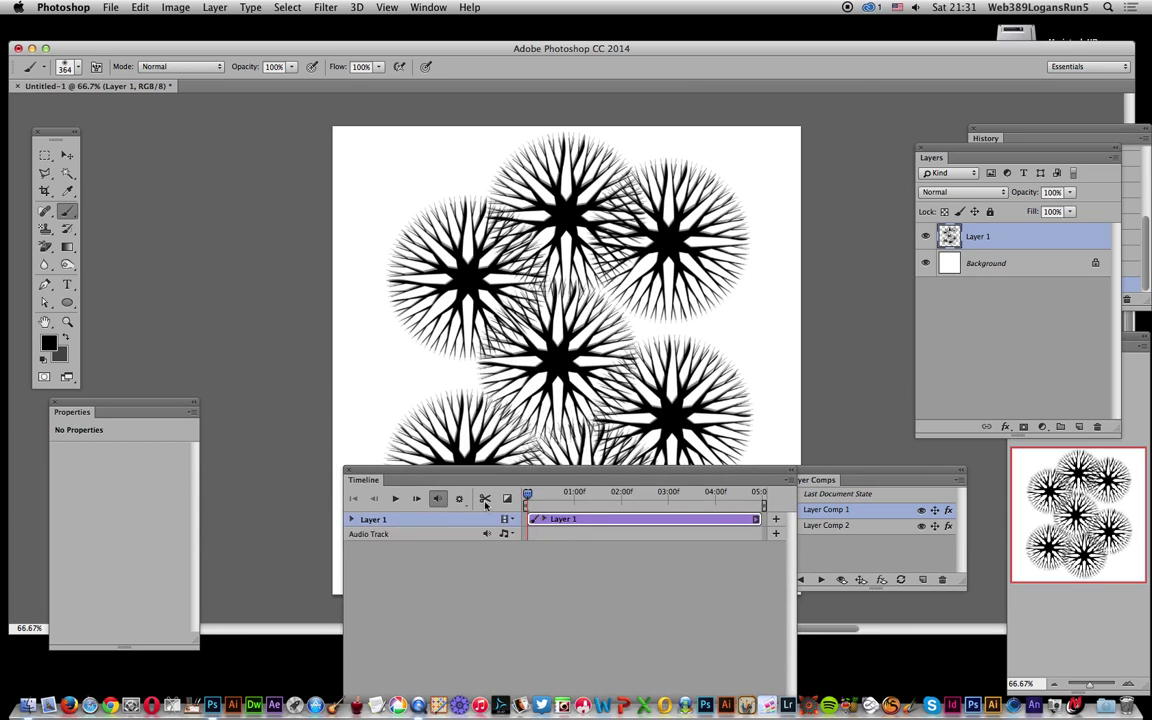
{"action": "left_click", "coordinate": [351, 520]}
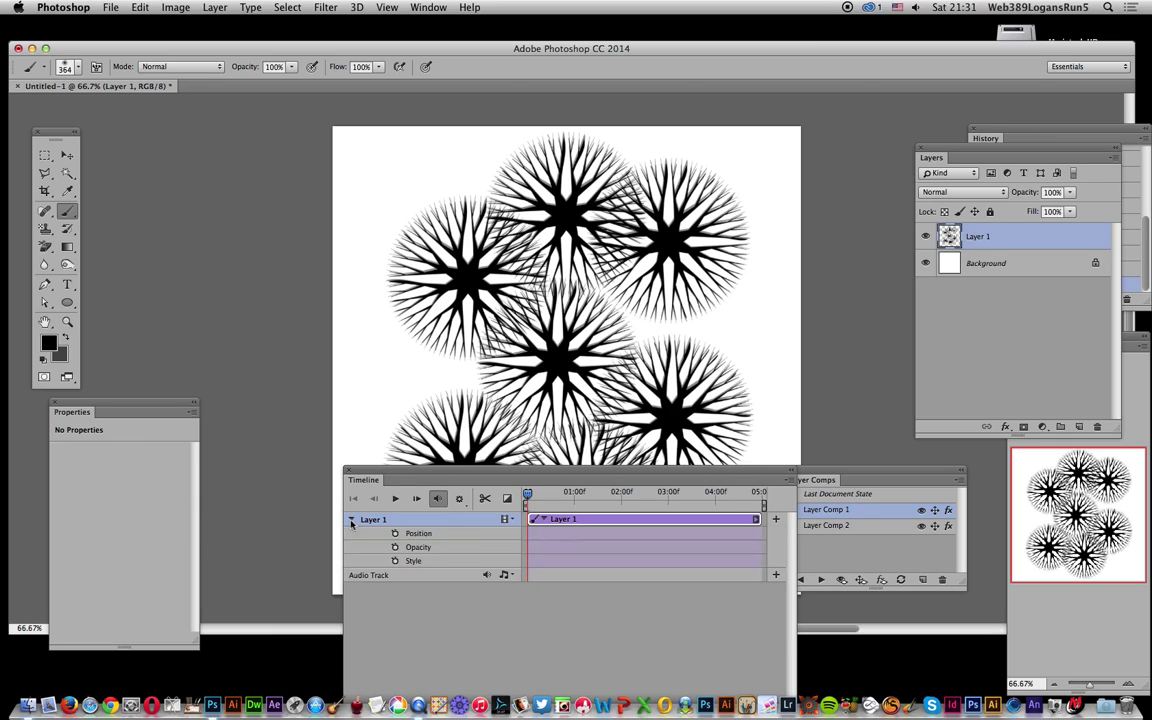
{"action": "left_click", "coordinate": [395, 561]}
Step: Key Style at advancing playhead positions: red Comp 2, black Comp 1, red Comp 2
{"action": "mouse_move", "coordinate": [606, 474]}
{"action": "left_mouse_down"}
{"action": "mouse_move", "coordinate": [592, 501]}
{"action": "mouse_move", "coordinate": [548, 525]}
{"action": "left_mouse_up"}
{"action": "left_click", "coordinate": [544, 521]}
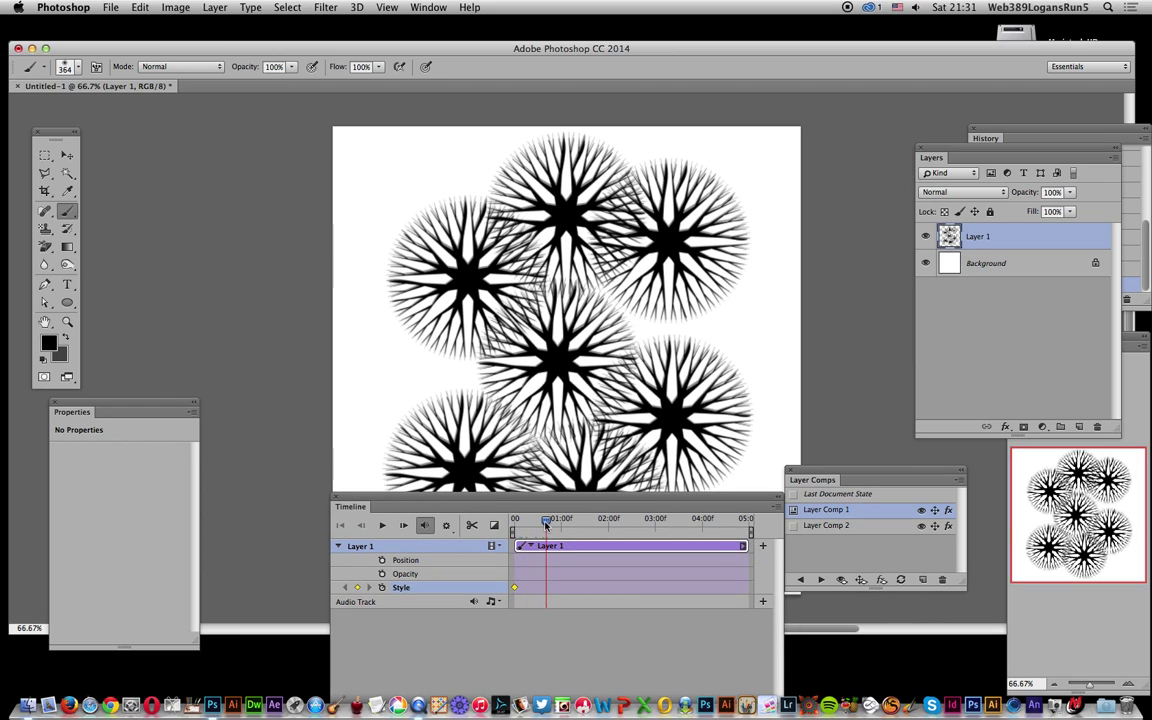
{"action": "left_click", "coordinate": [794, 527]}
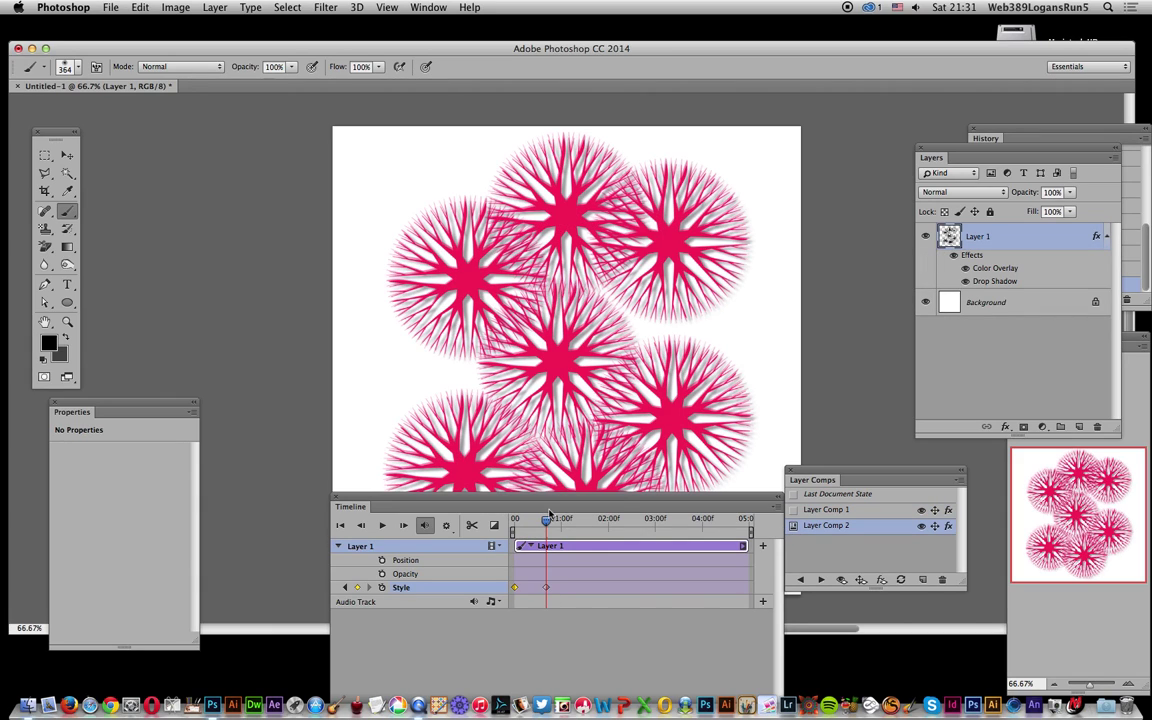
{"action": "left_click_drag", "start_coordinate": [546, 521], "coordinate": [583, 521]}
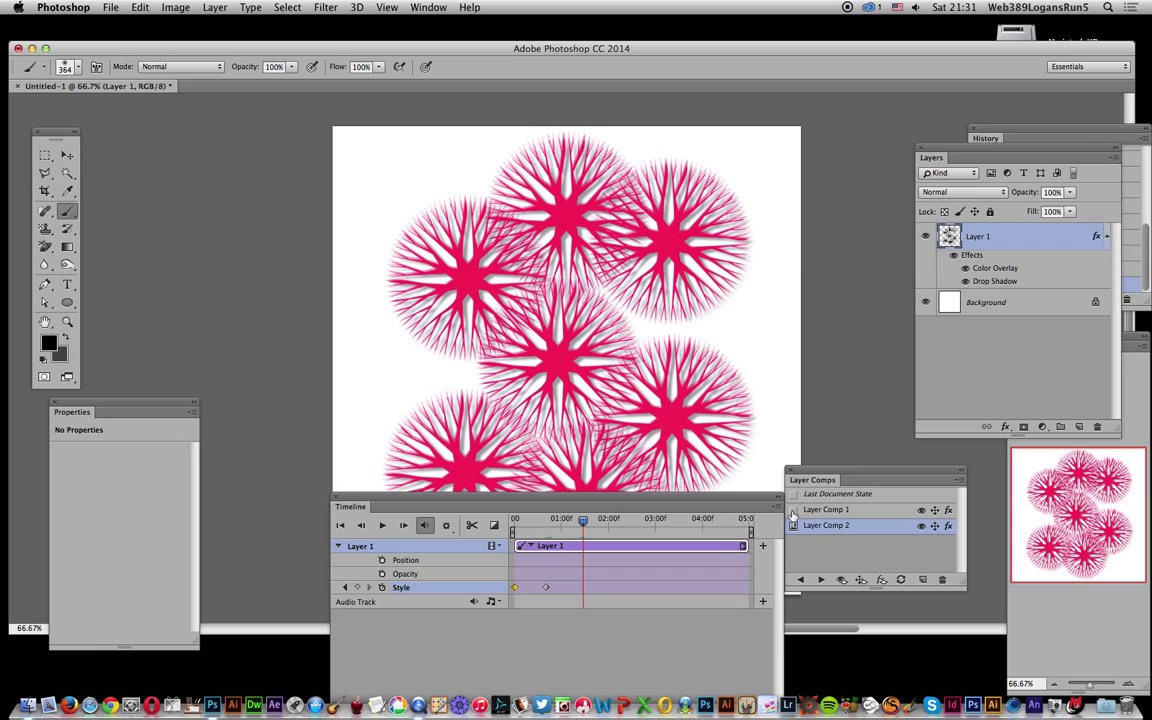
{"action": "left_click", "coordinate": [794, 510]}
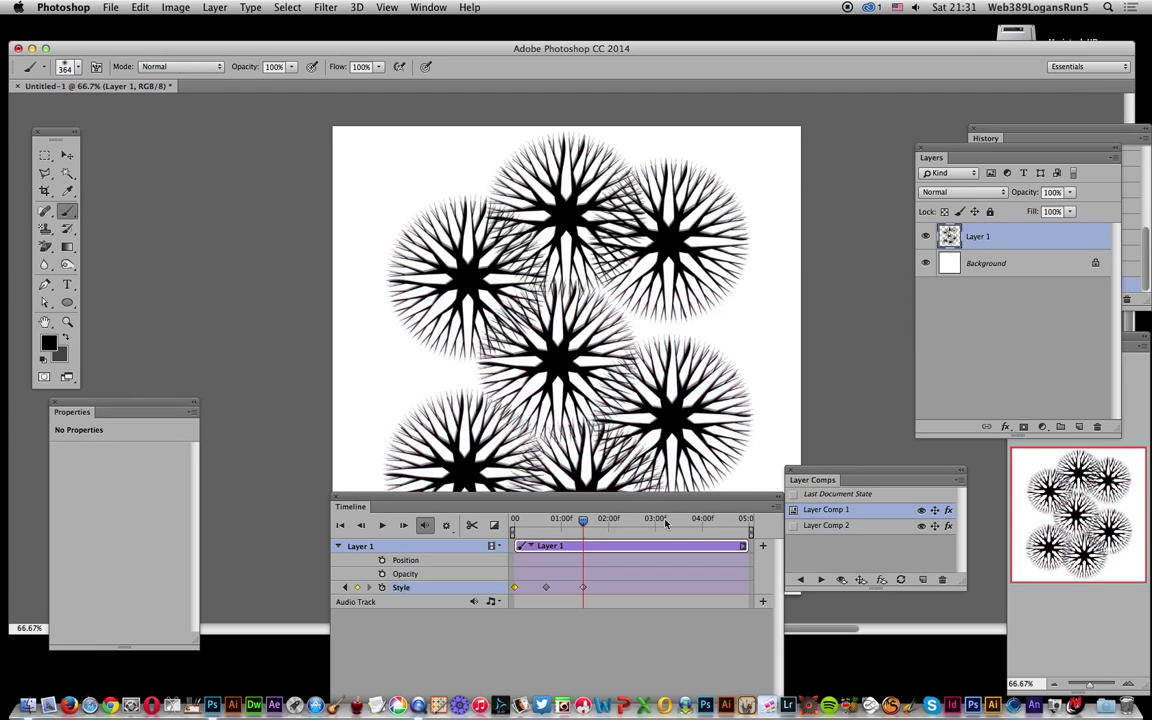
{"action": "left_click_drag", "start_coordinate": [584, 521], "coordinate": [619, 521]}
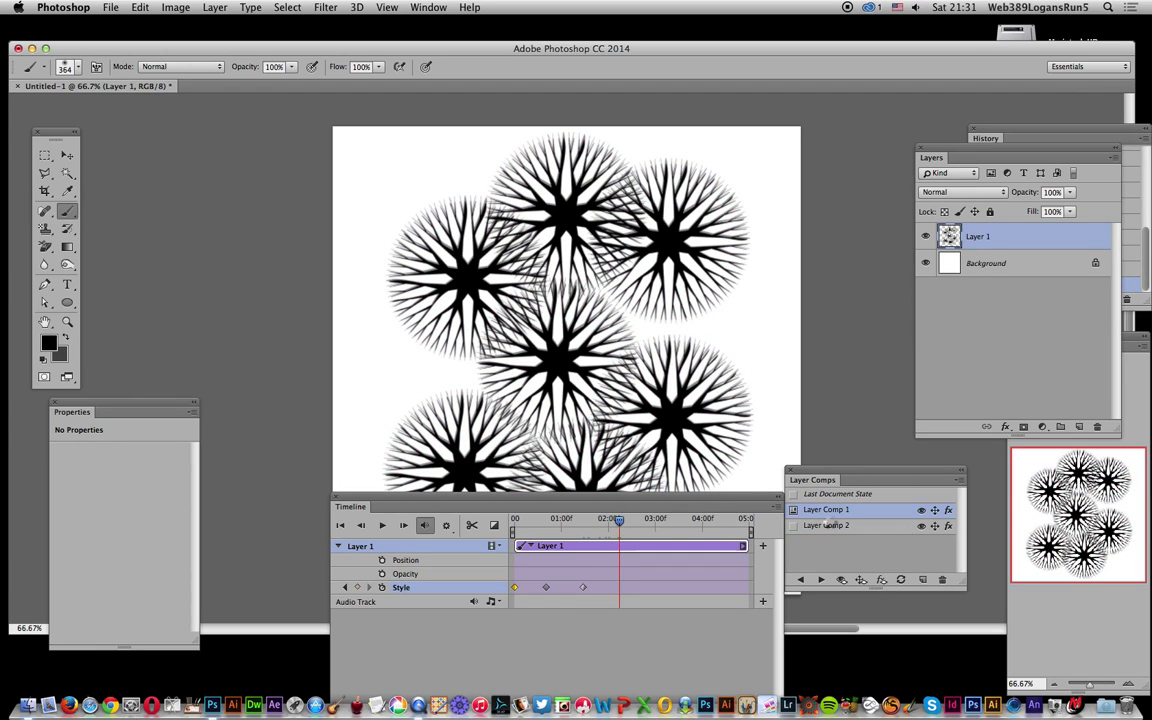
{"action": "left_click", "coordinate": [794, 526]}
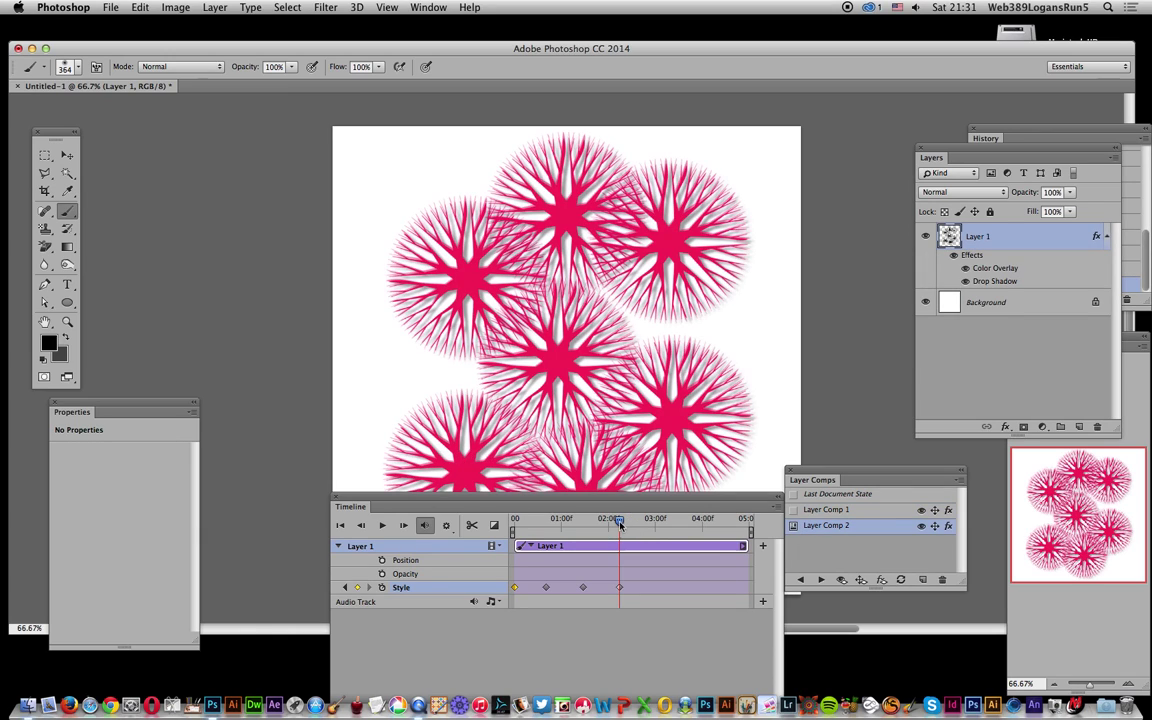
Step: Add black Layer Comp 1 Style keyframes further on, the last near the clip end
{"action": "left_click_drag", "start_coordinate": [619, 520], "coordinate": [663, 520]}
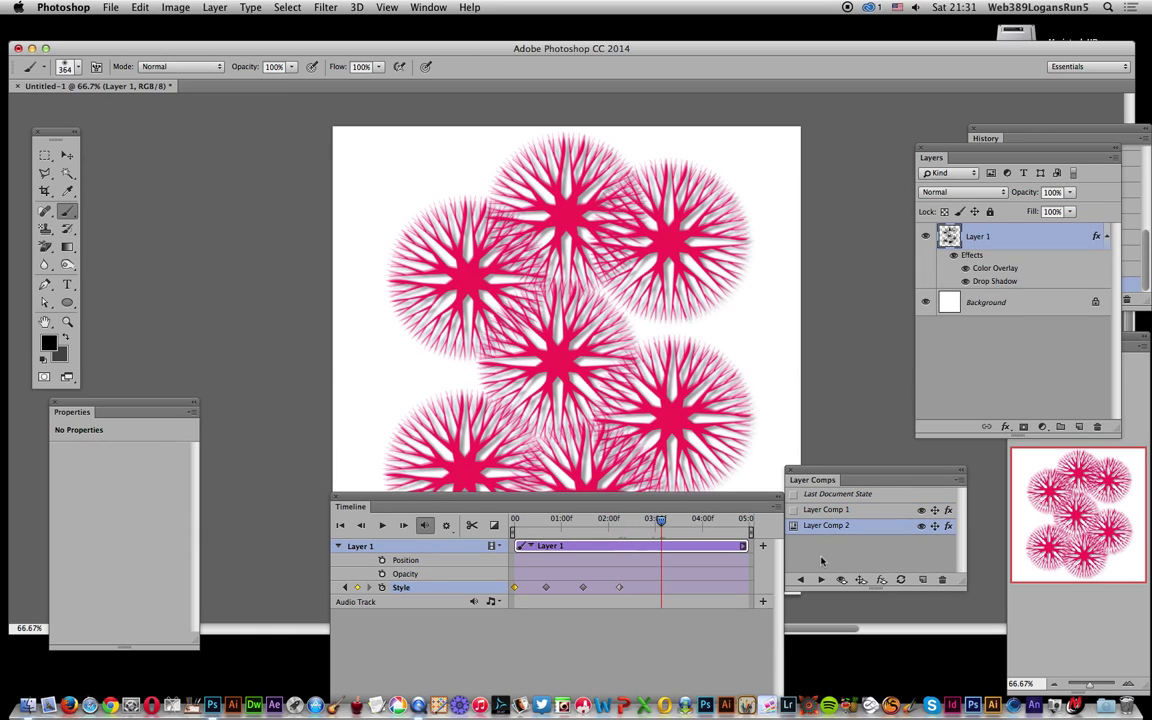
{"action": "left_click", "coordinate": [794, 510]}
{"action": "left_click_drag", "start_coordinate": [663, 520], "coordinate": [696, 520]}
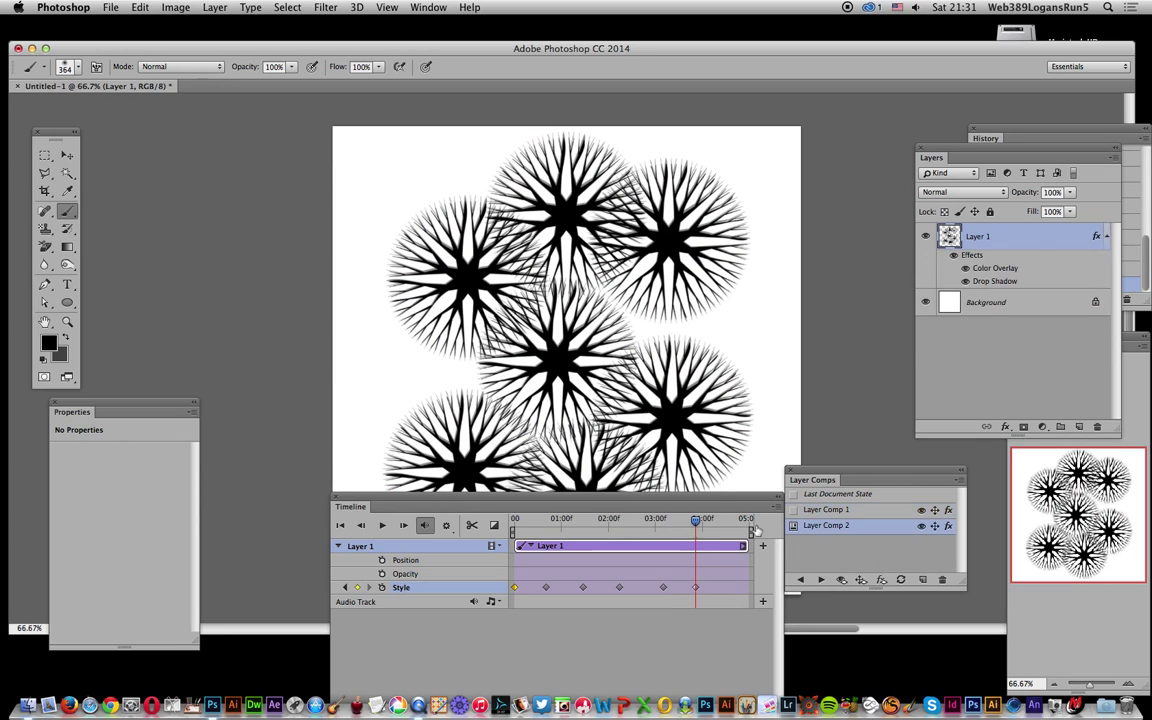
{"action": "left_click_drag", "start_coordinate": [697, 522], "coordinate": [731, 520]}
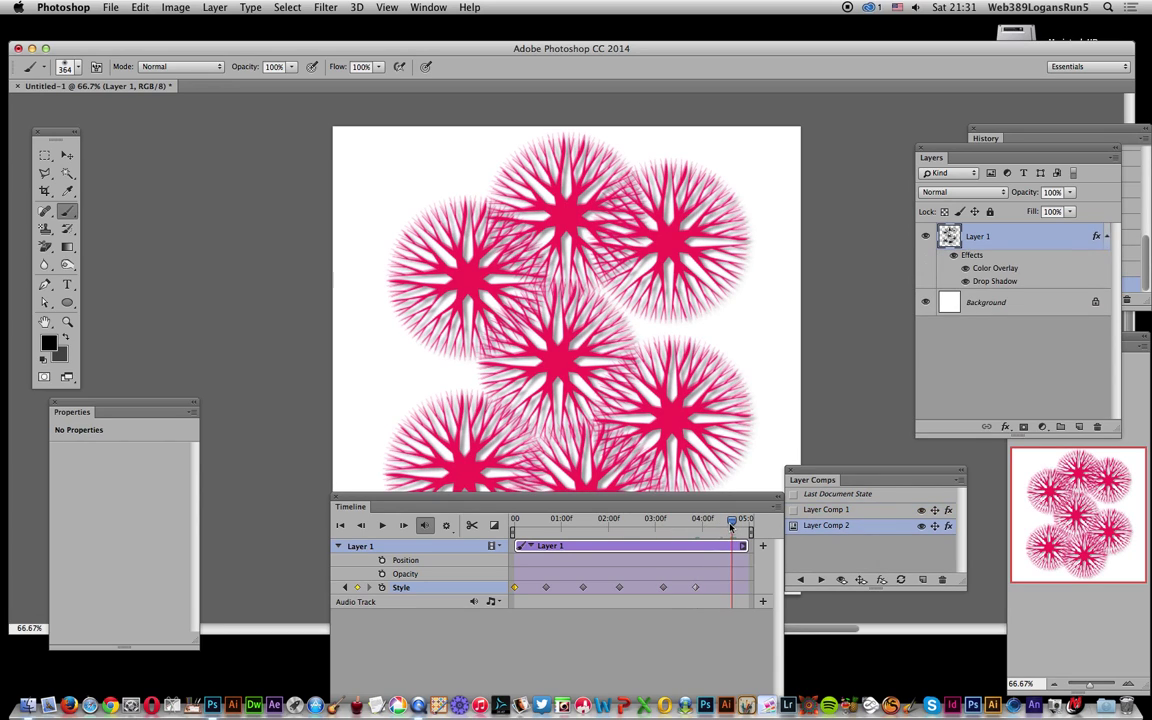
{"action": "left_click", "coordinate": [793, 510]}
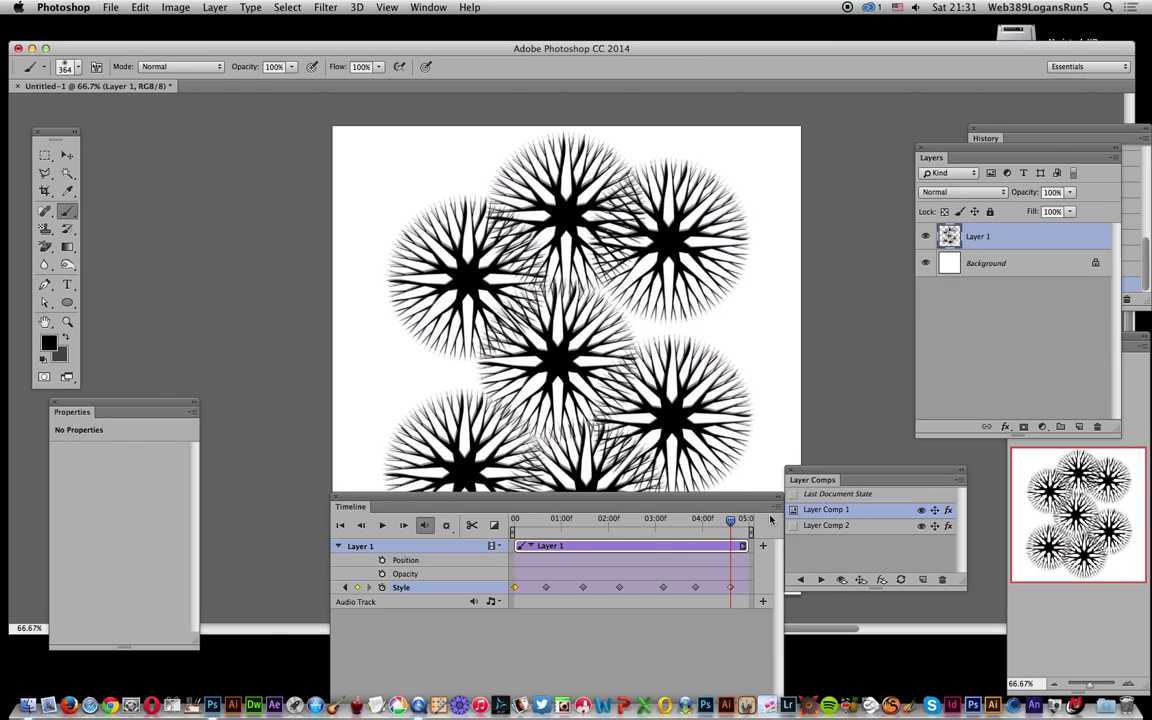
Step: Rewind the playhead to the start and play the animation with Space
{"action": "left_click_drag", "start_coordinate": [731, 521], "coordinate": [514, 521]}
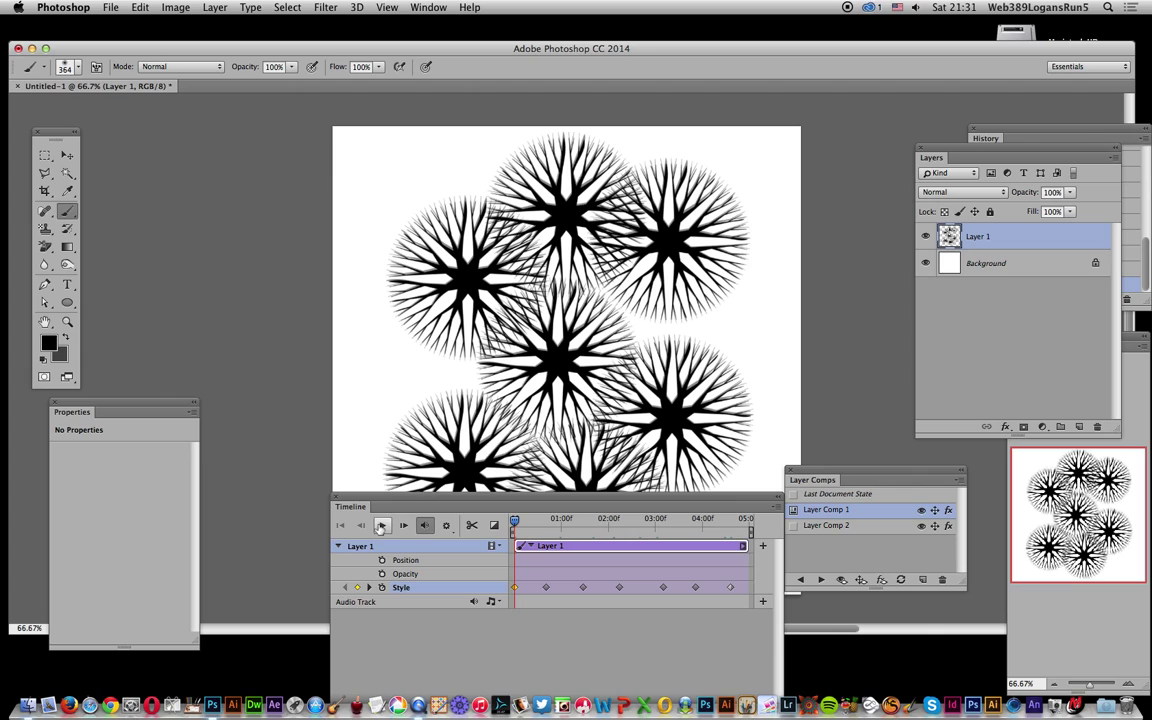
{"action": "key", "text": "space"}
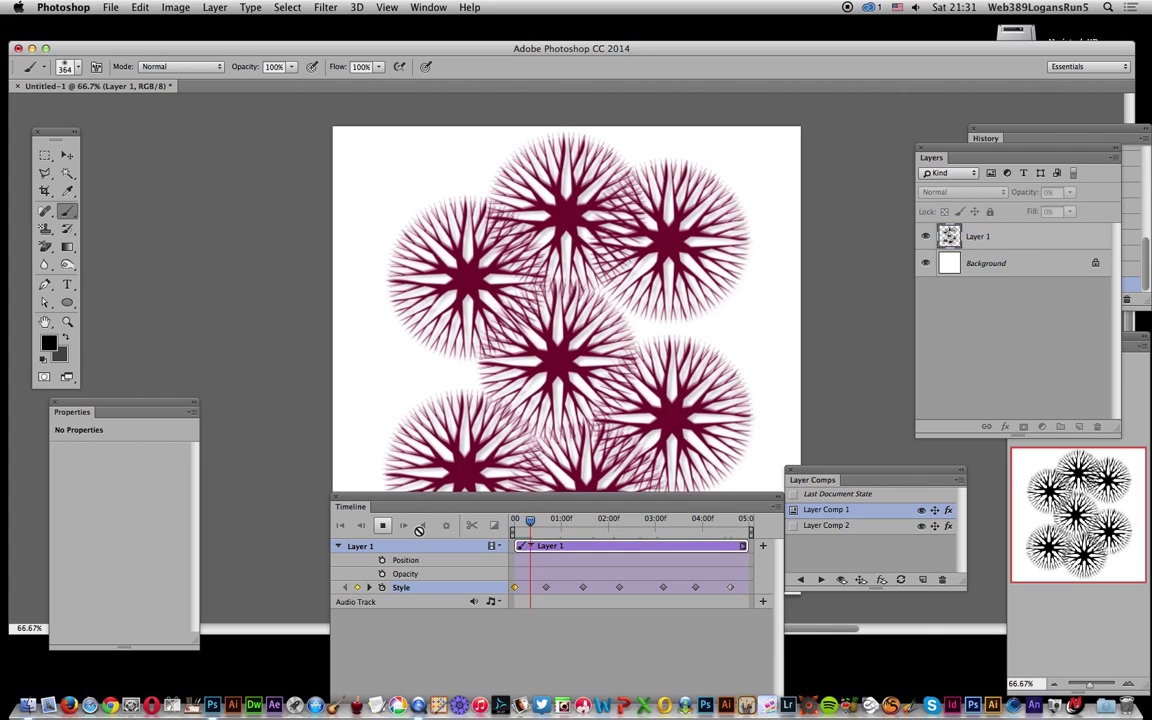